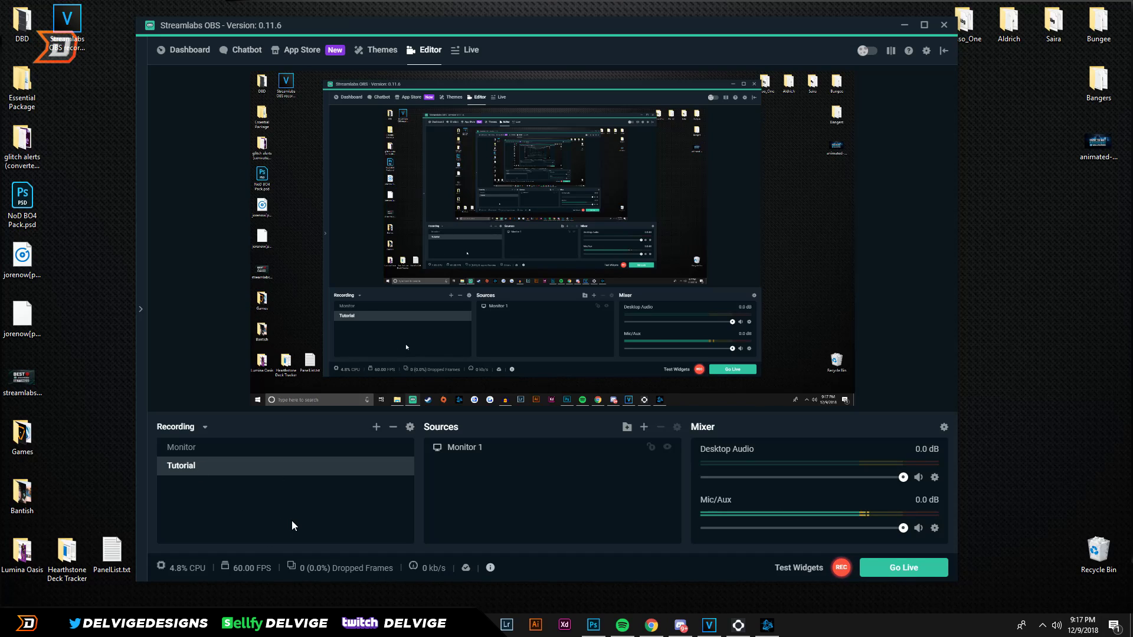
Keep Recording as the active scene collection.
left_click(204, 429)
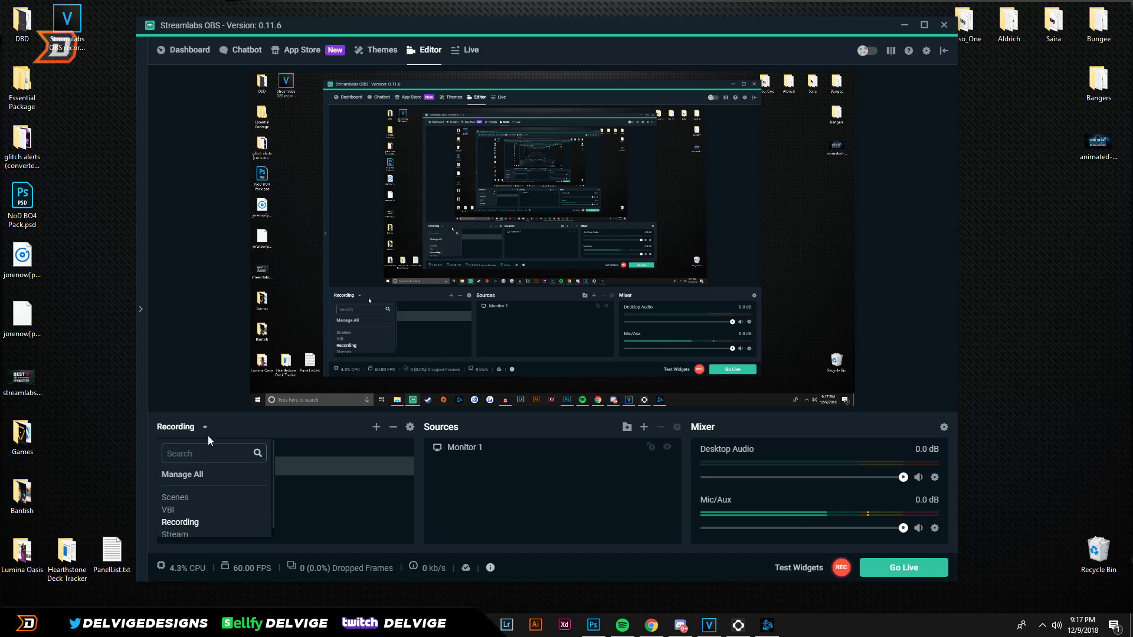
scroll(195, 498, "down", 1)
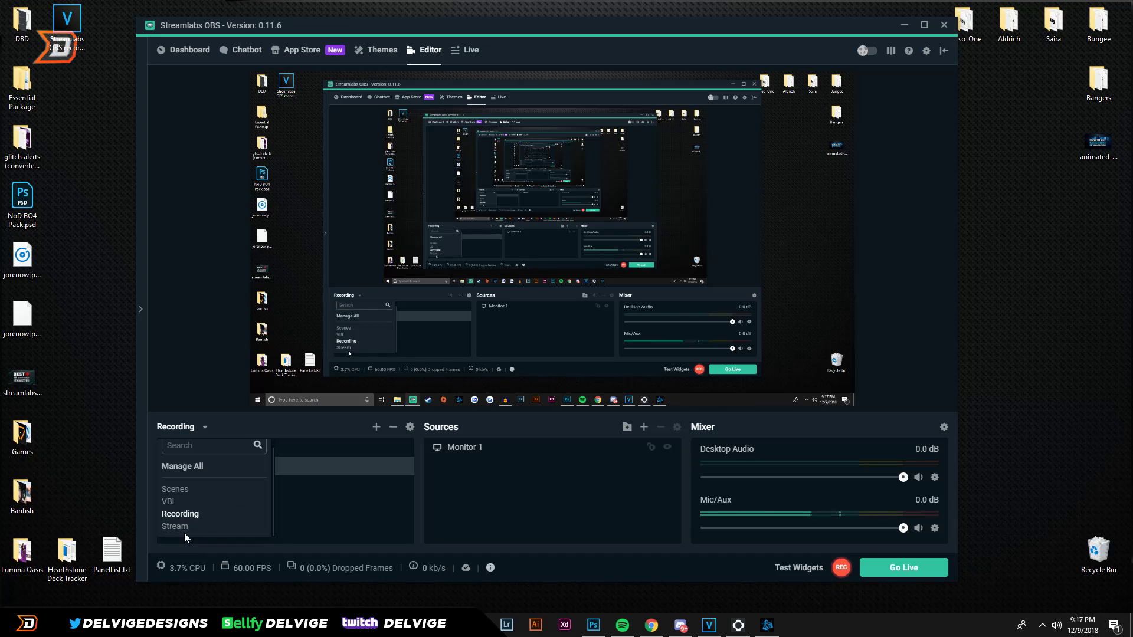
left_click(363, 504)
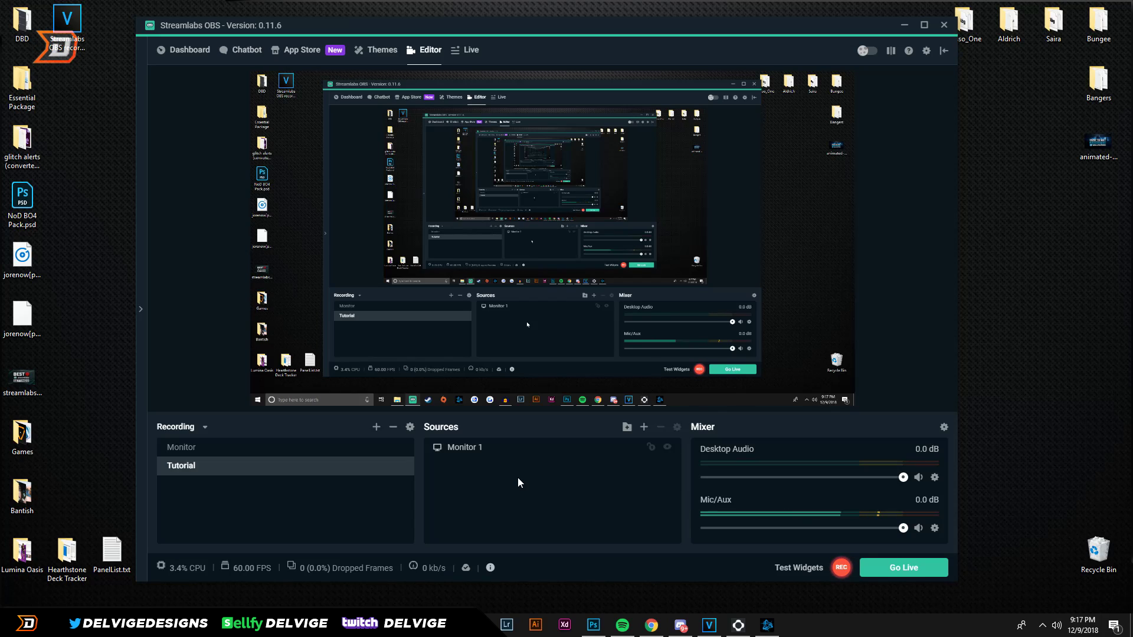
Add a Display Capture source, then select Monitor 1 so its transform handles frame the preview.
left_click(644, 428)
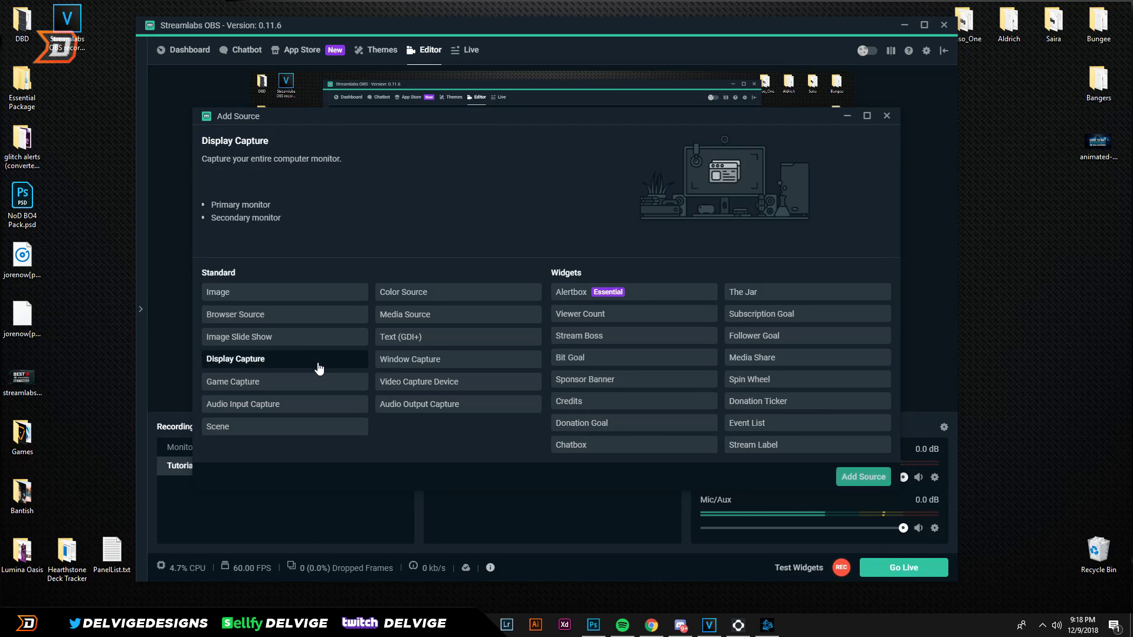
left_click(862, 475)
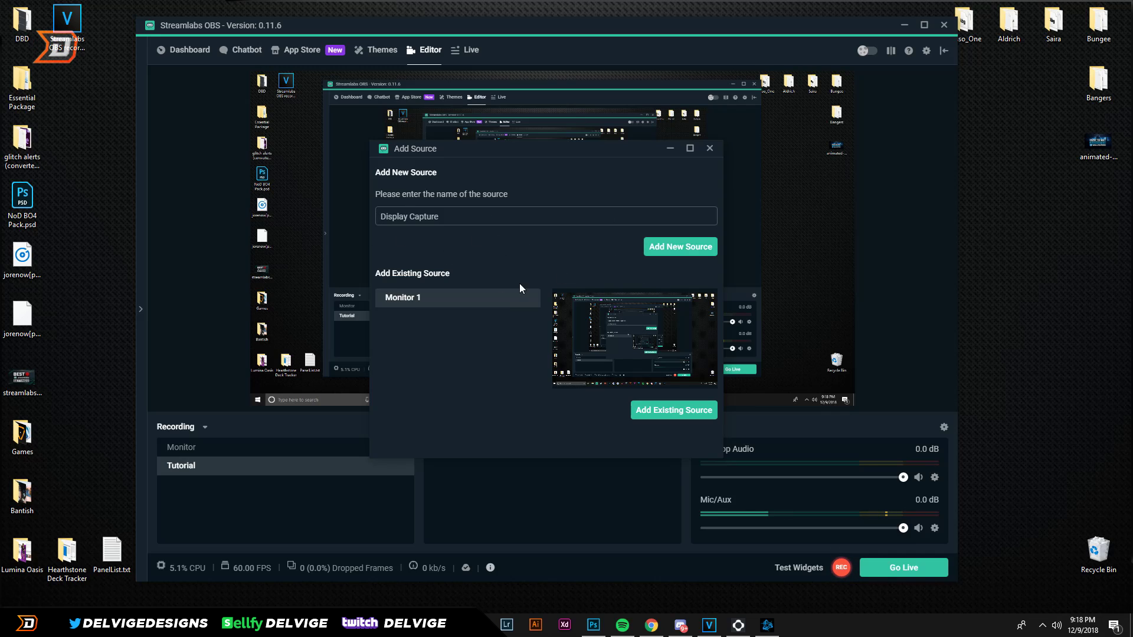
left_click(689, 255)
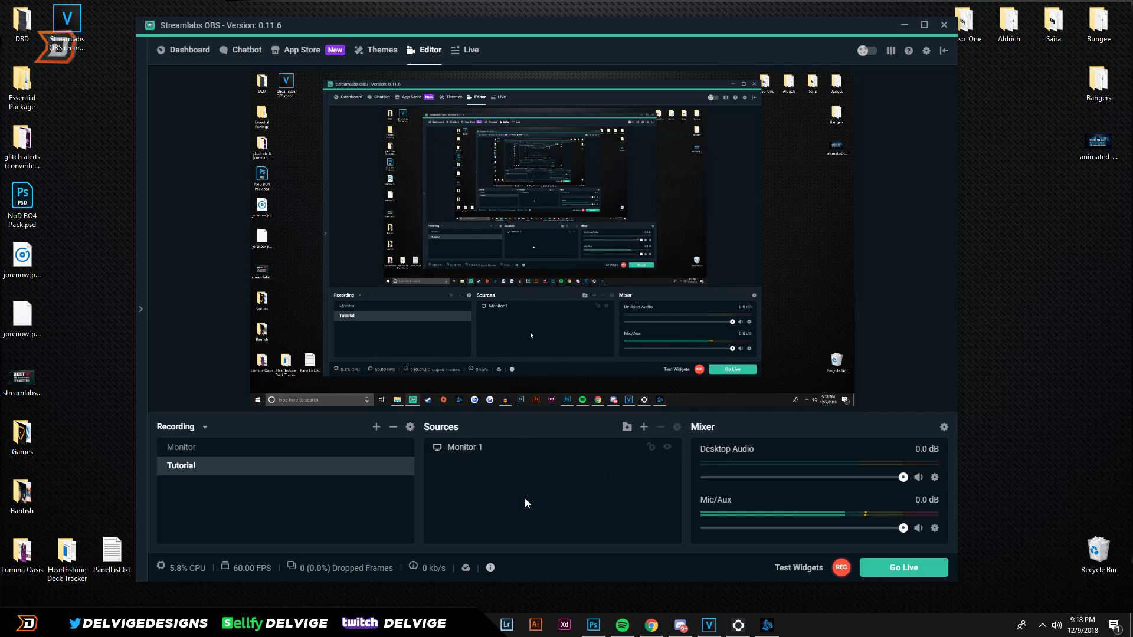
left_click(487, 450)
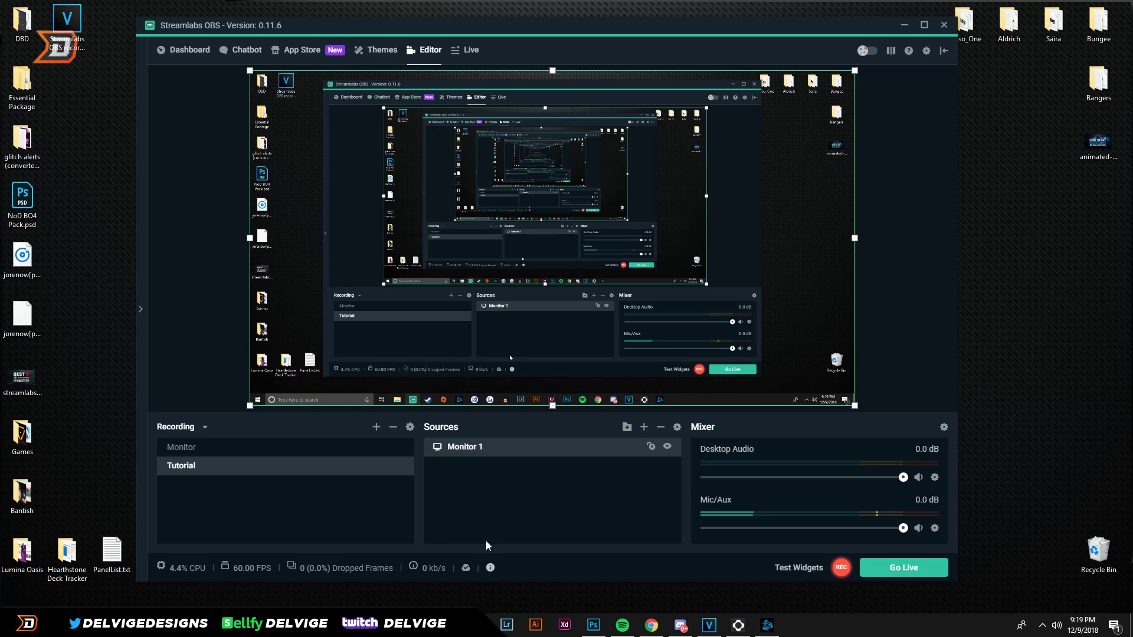
mouse_move(466, 568)
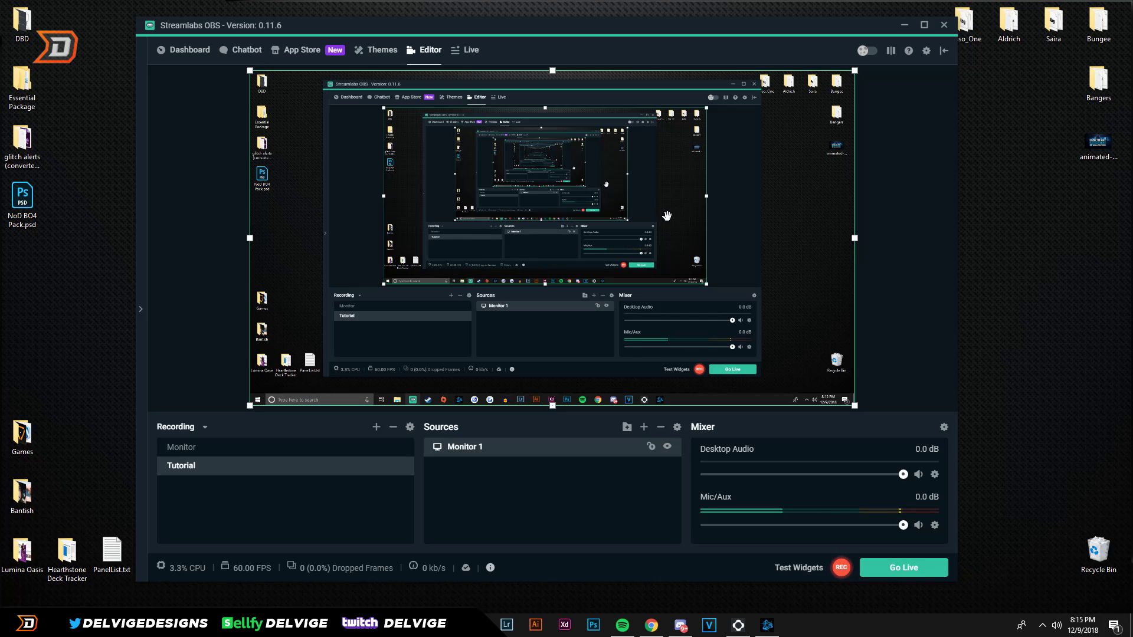
Bring up the Output settings' Recording section and review its mp4 format and NVENC encoder.
left_click(926, 53)
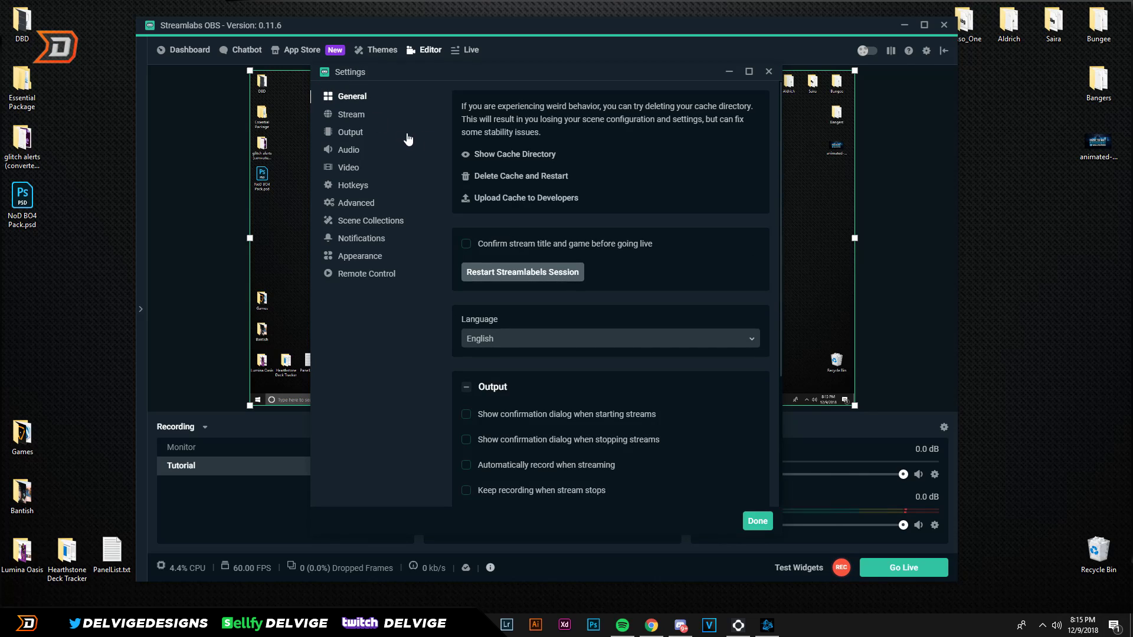
left_click(352, 135)
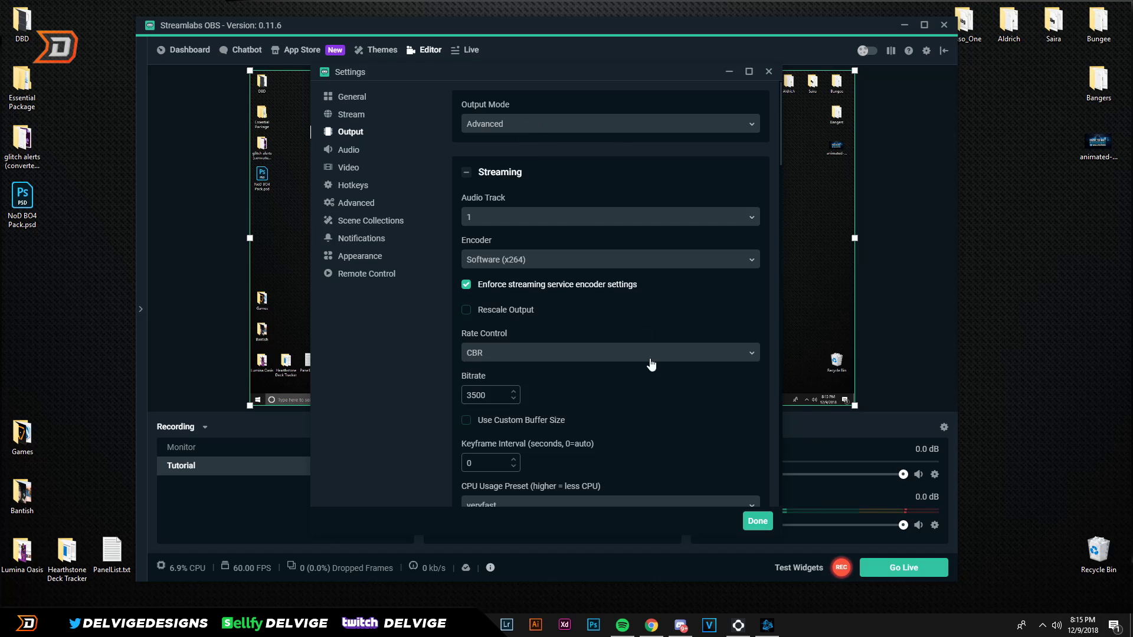
scroll(651, 364, "down", 8)
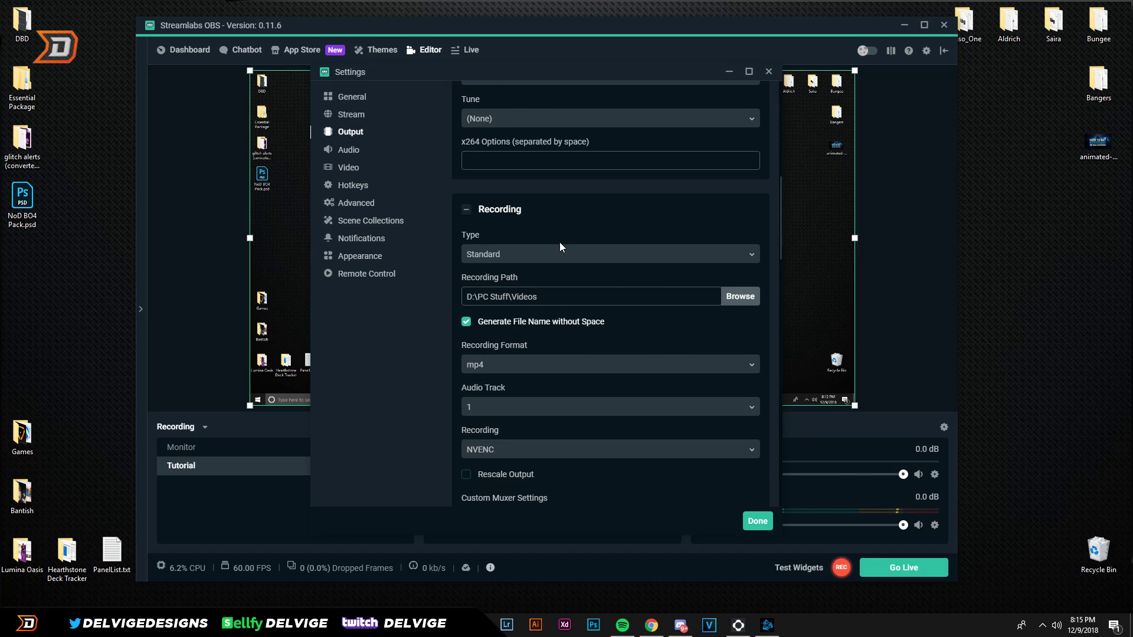
scroll(563, 271, "down", 2)
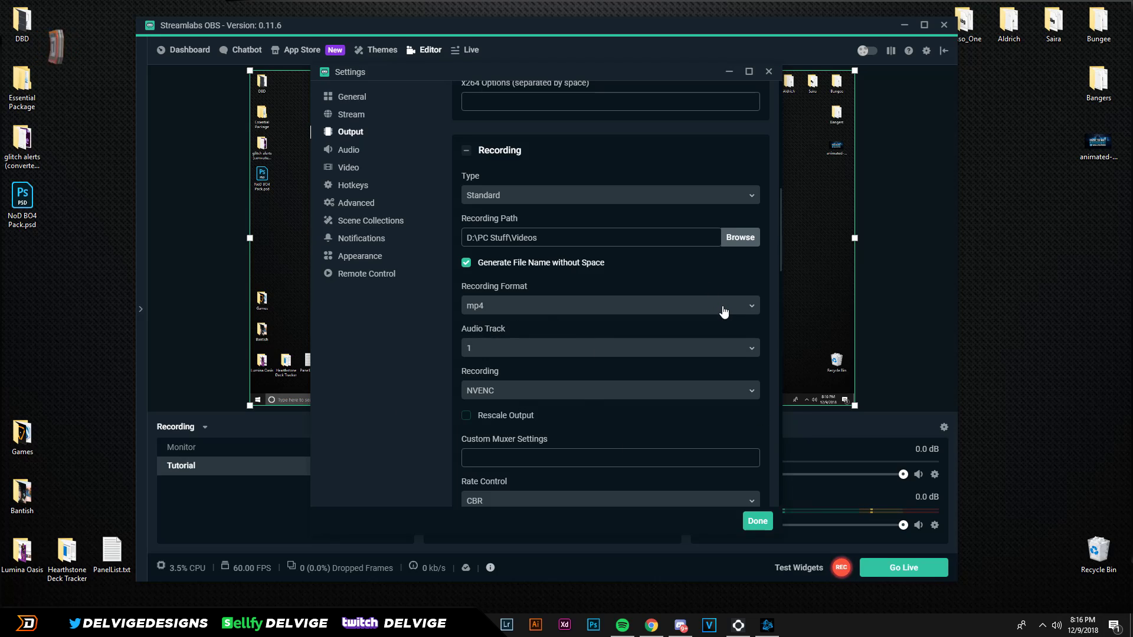
left_click(649, 312)
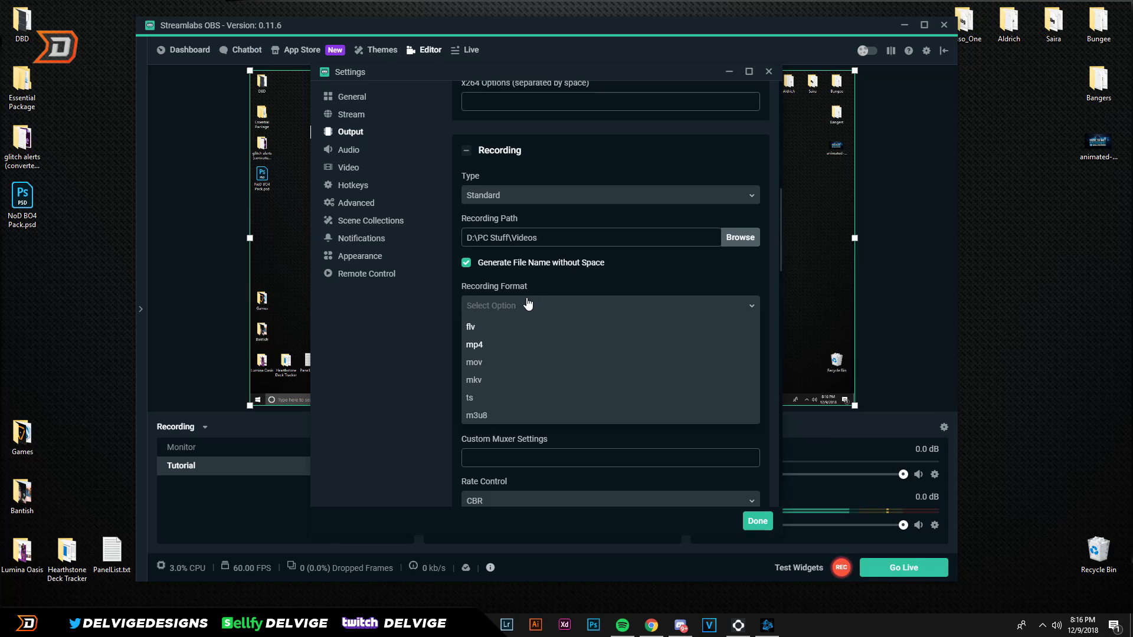
left_click(555, 344)
left_click(753, 289)
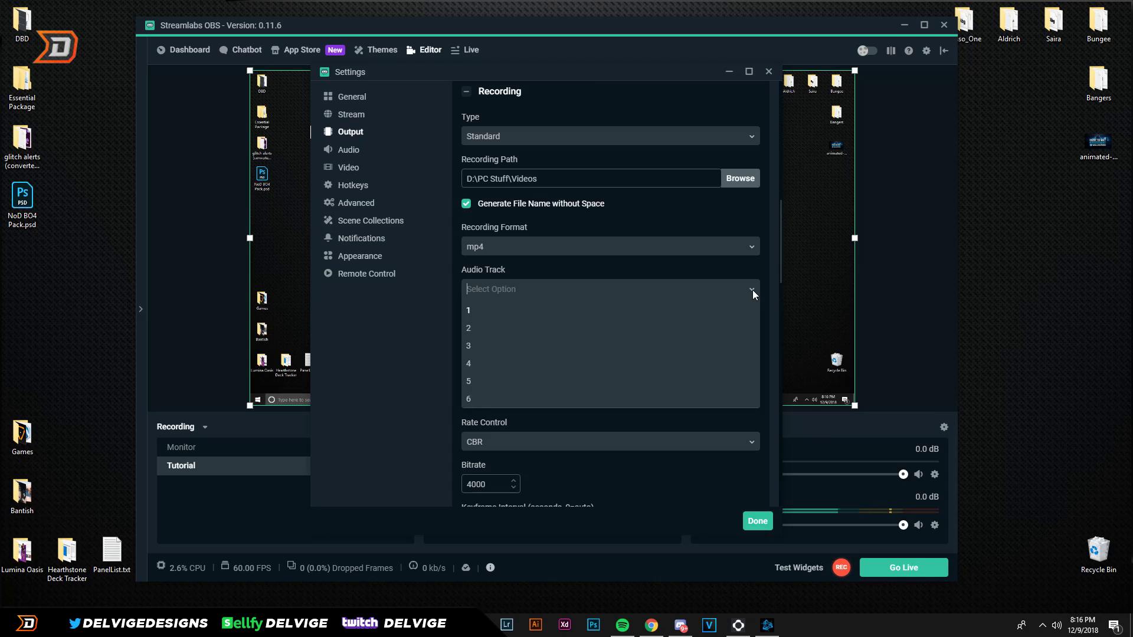
key("Return")
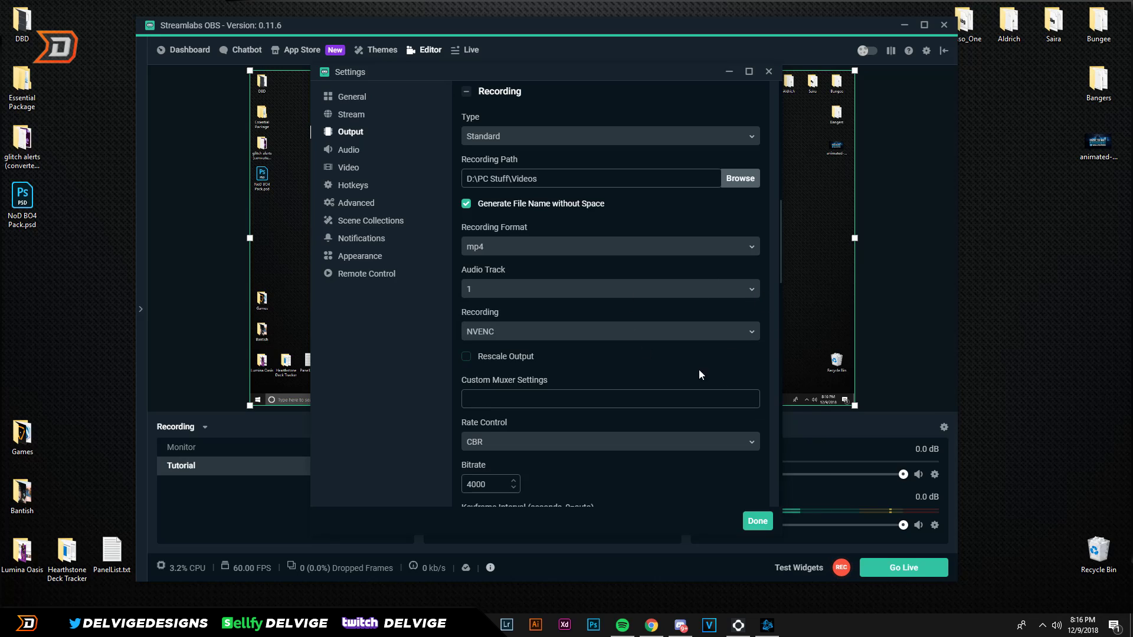
left_click(745, 334)
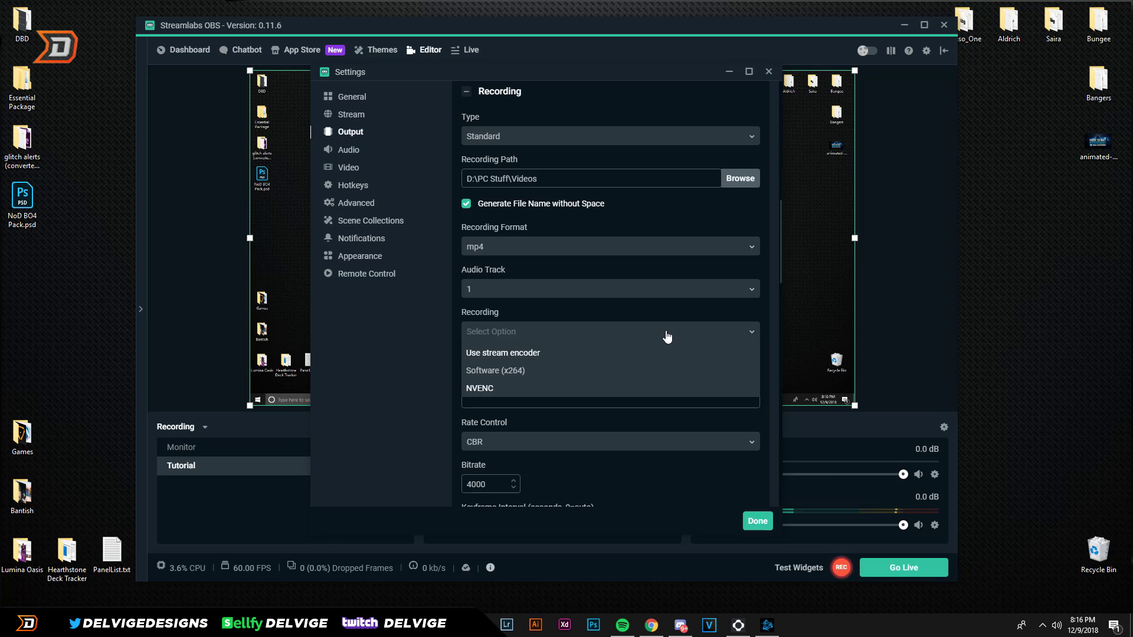
left_click(488, 389)
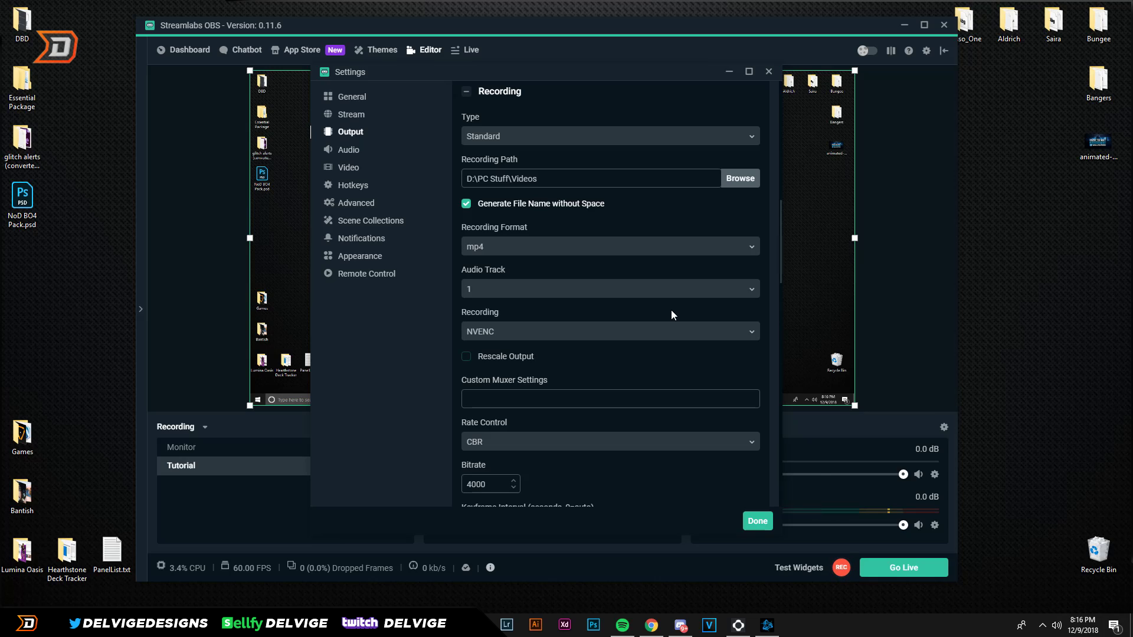
scroll(671, 310, "down", 3)
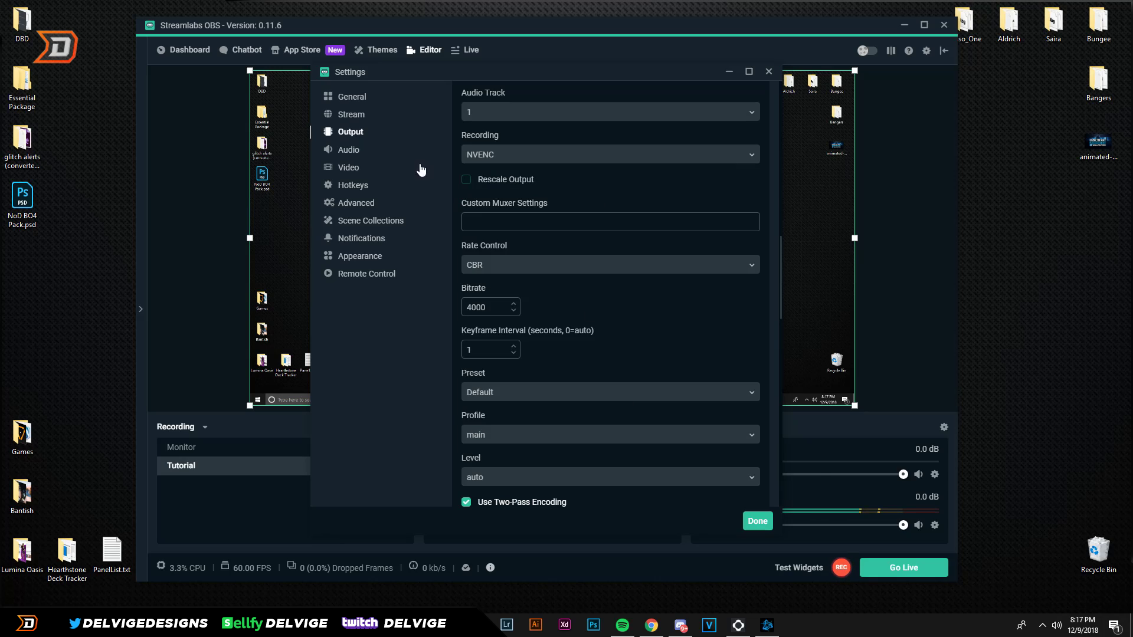
Toggle output rescaling on and back off, and keep CBR as the rate control.
left_click(466, 184)
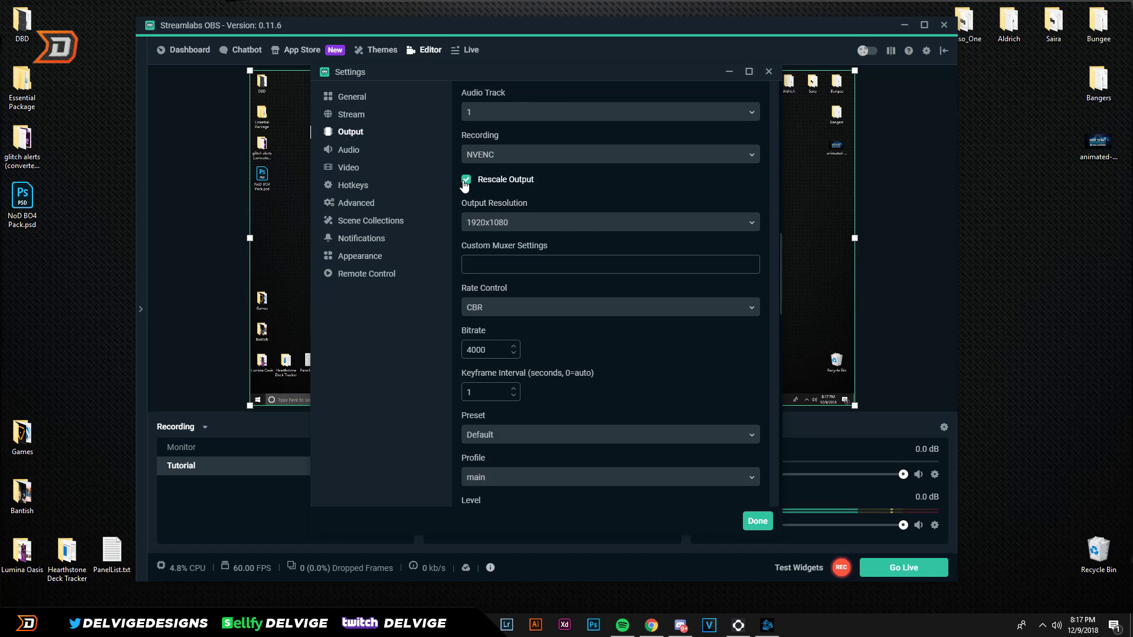
left_click(466, 181)
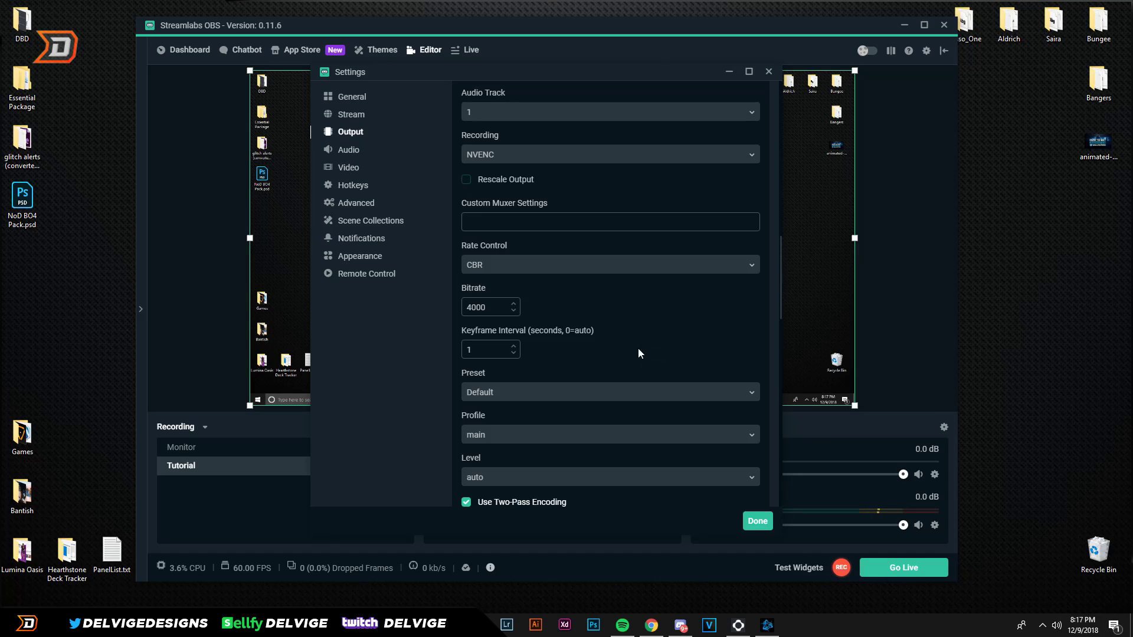
left_click(530, 270)
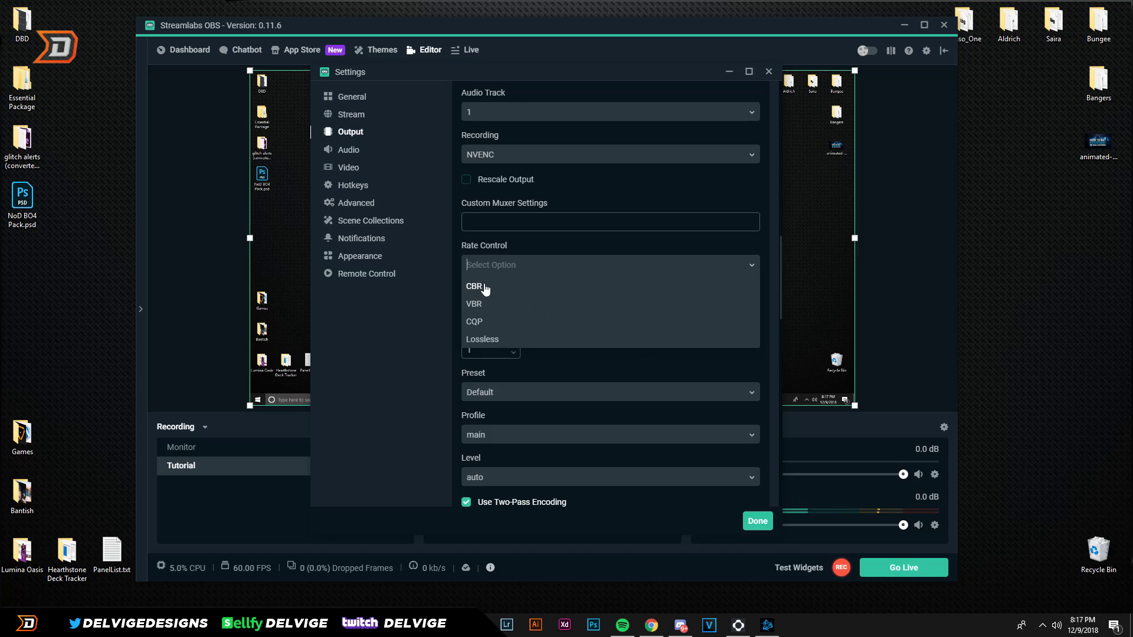
left_click(616, 285)
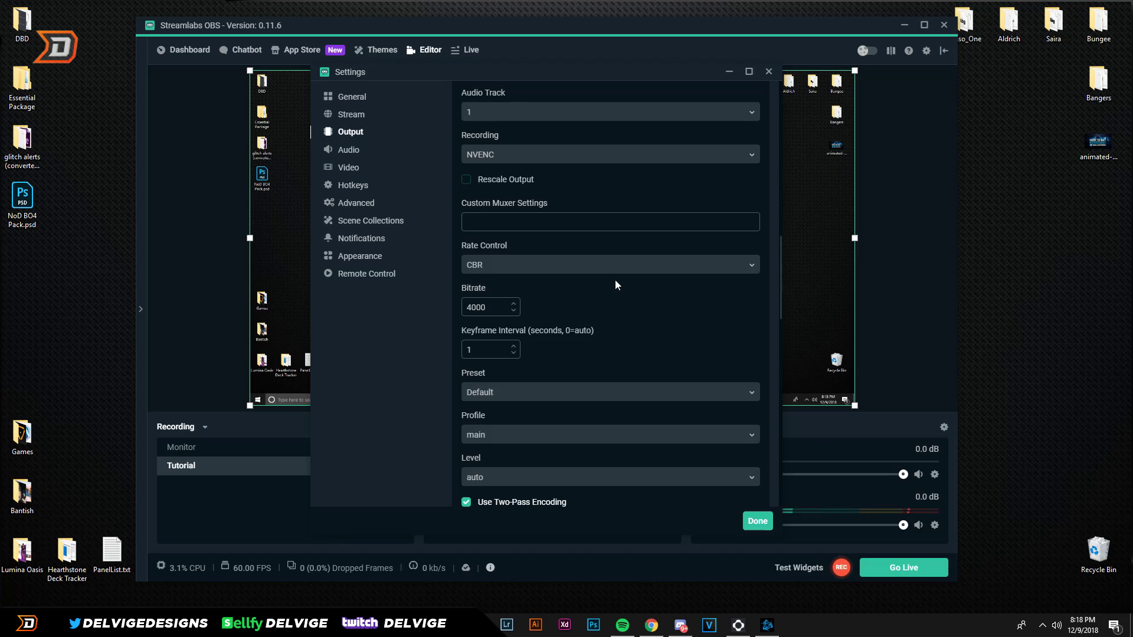
Leave the Audio Track 1 bitrate at 160 on the Output page.
scroll(615, 285, "down", 2)
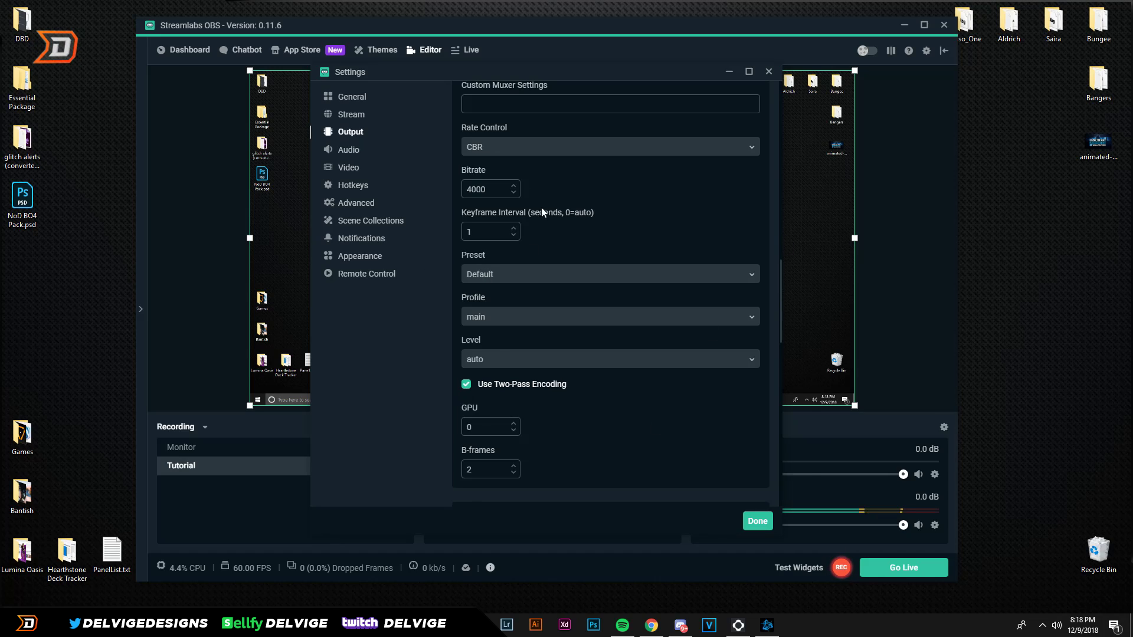
scroll(616, 356, "down", 3)
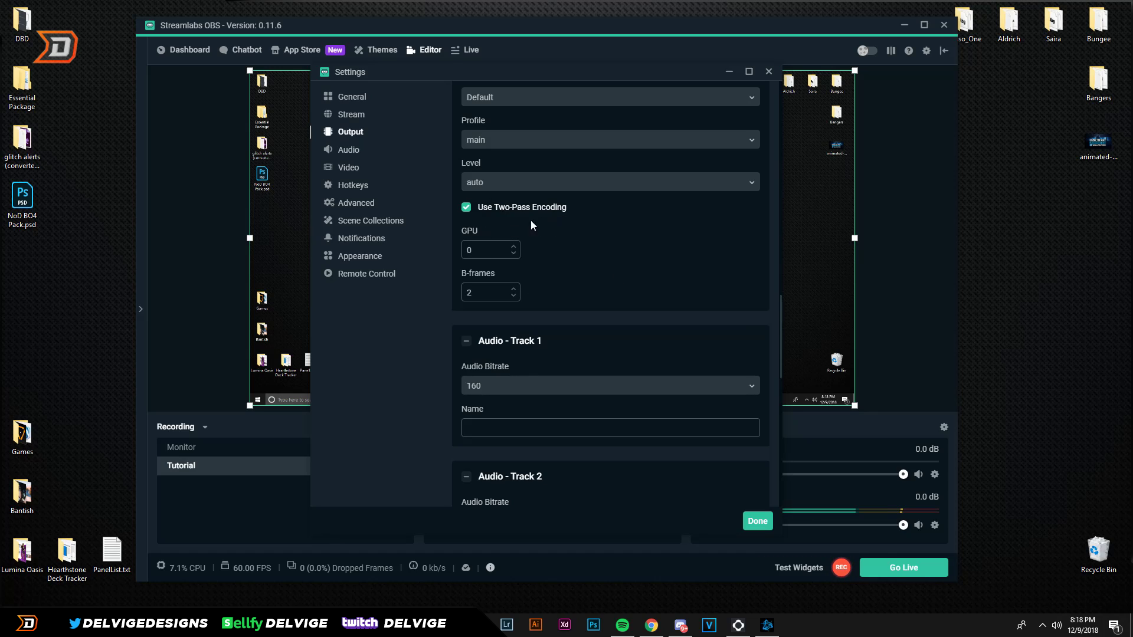
scroll(683, 360, "down", 3)
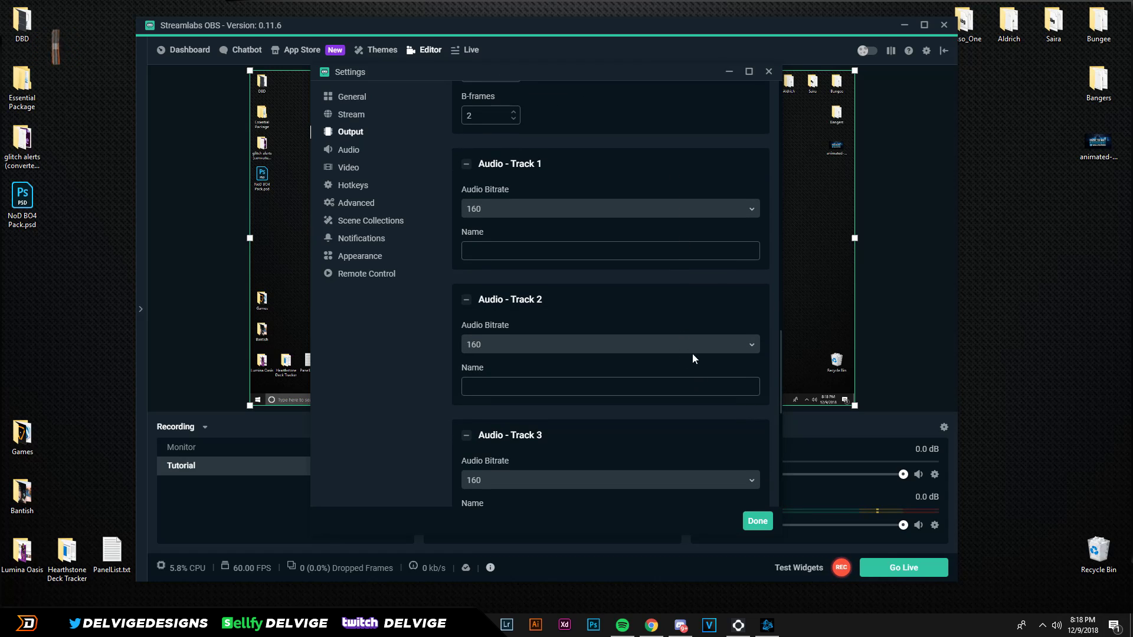
left_click(665, 216)
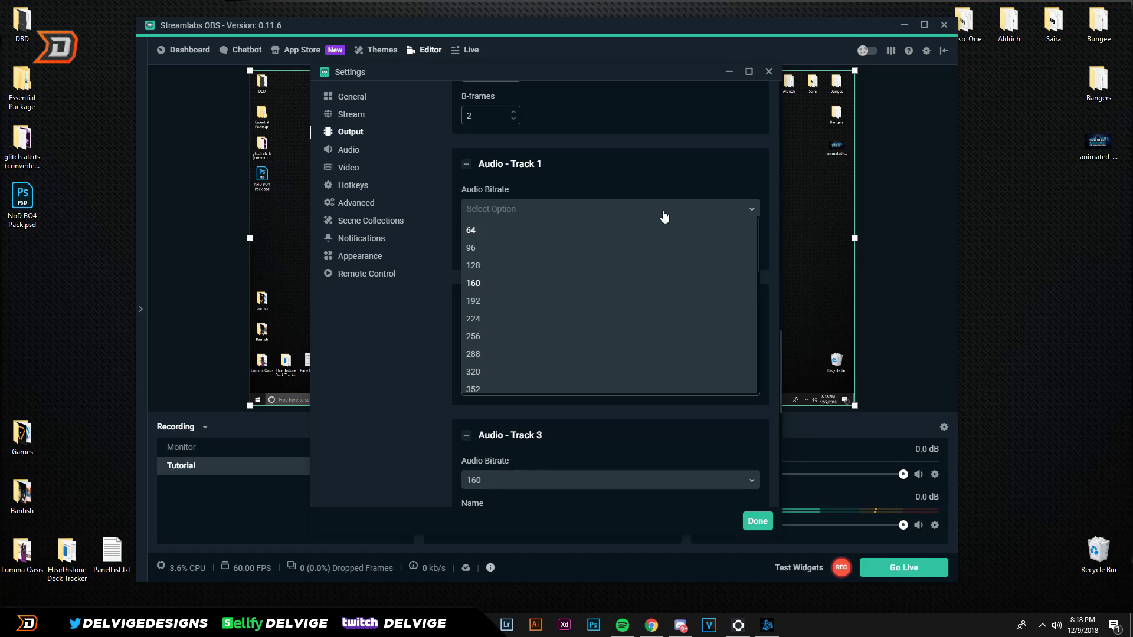
left_click(515, 284)
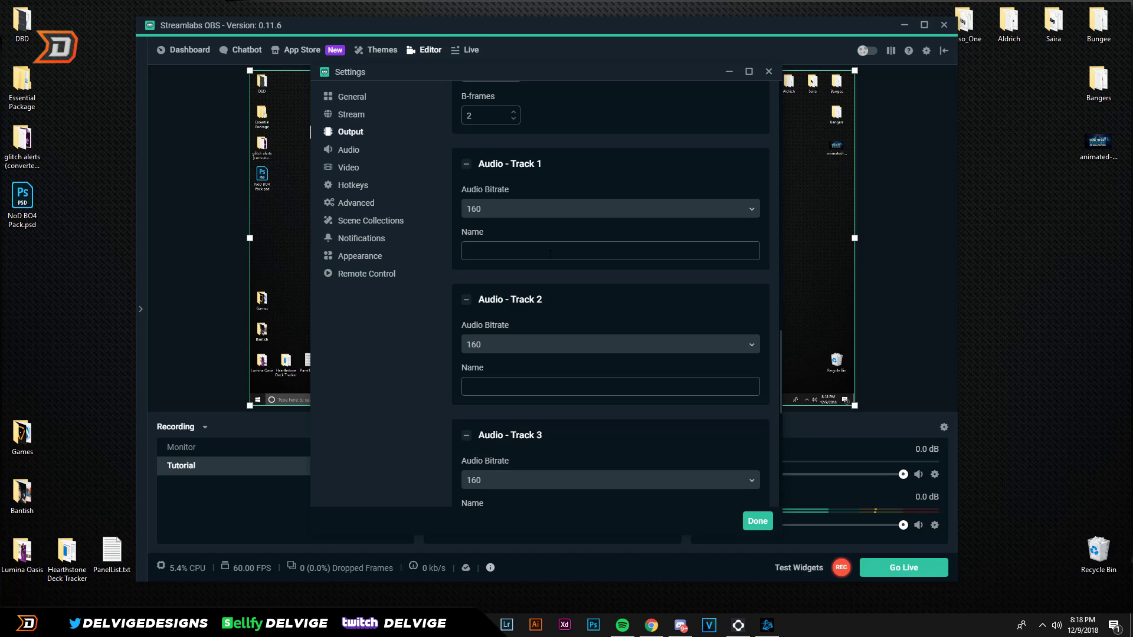
scroll(663, 405, "down", 2)
scroll(684, 395, "up", 4)
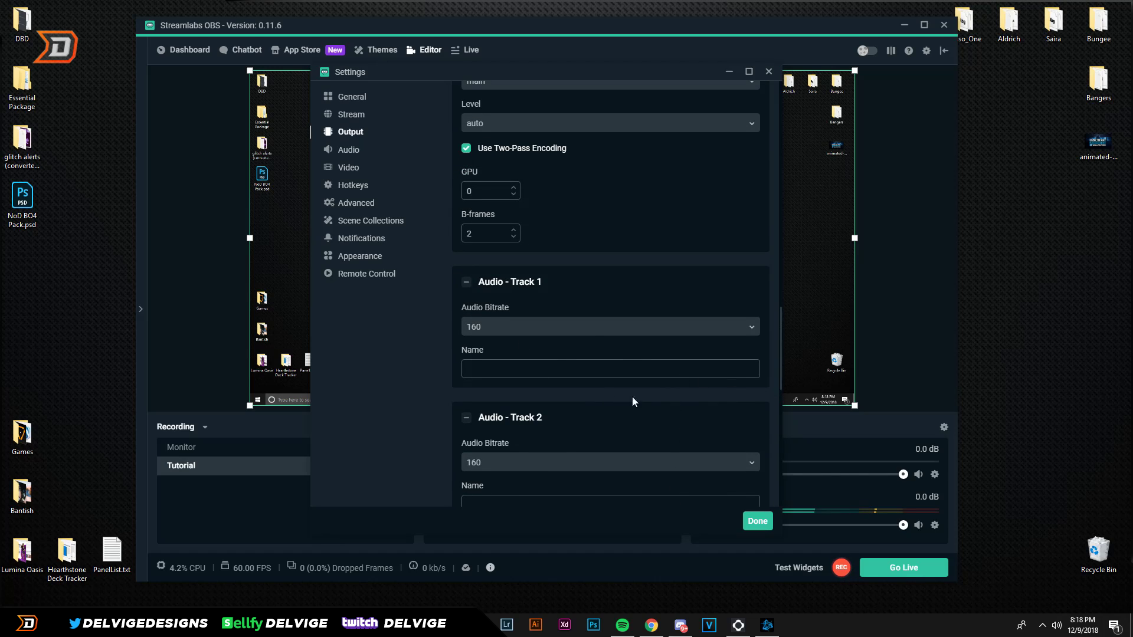
scroll(632, 401, "down", 2)
Confirm the Audio page lists the Yeti Stereo Microphone as Mic/Auxiliary Device 1, then move to Video.
left_click(355, 152)
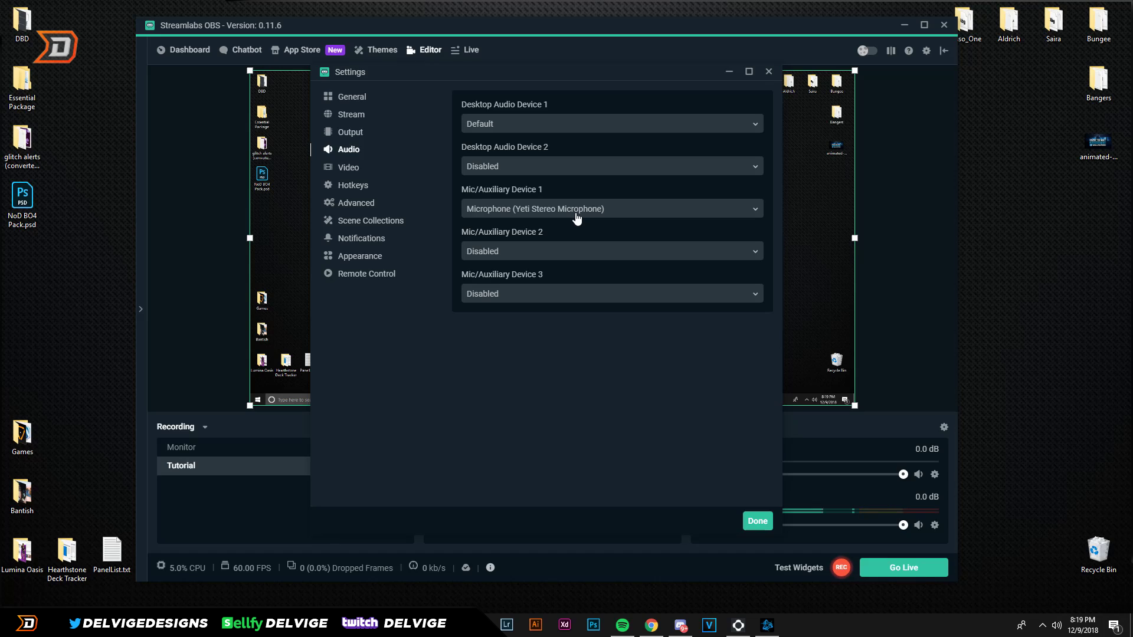
left_click(348, 167)
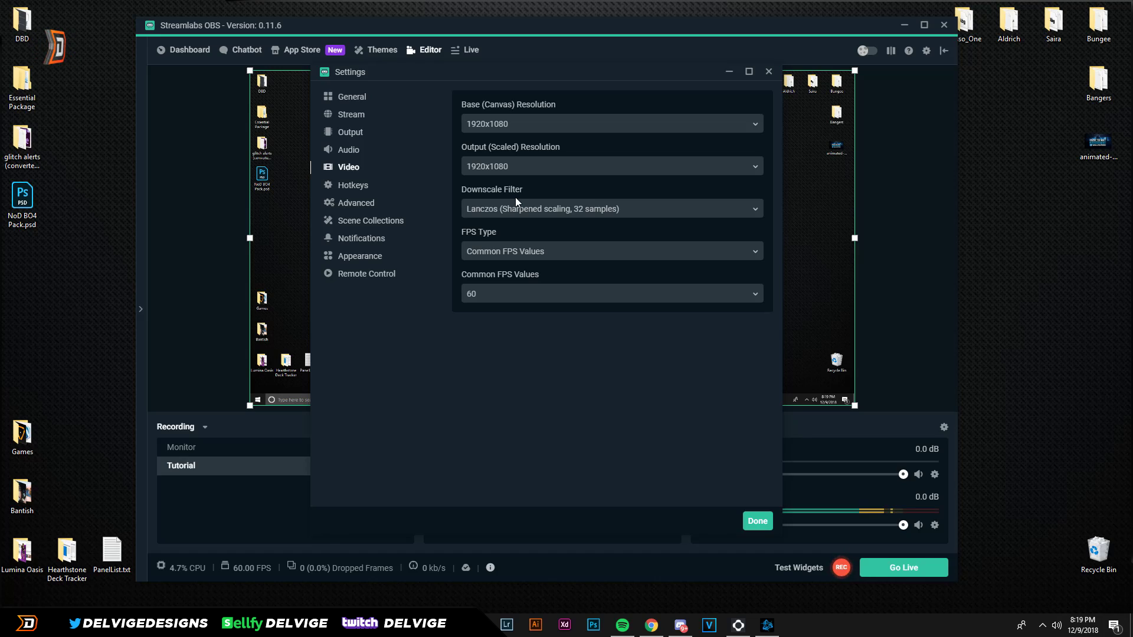
Keep 1920x1080 base resolution and 60 FPS, and set the downscale filter to Lanczos.
left_click(578, 303)
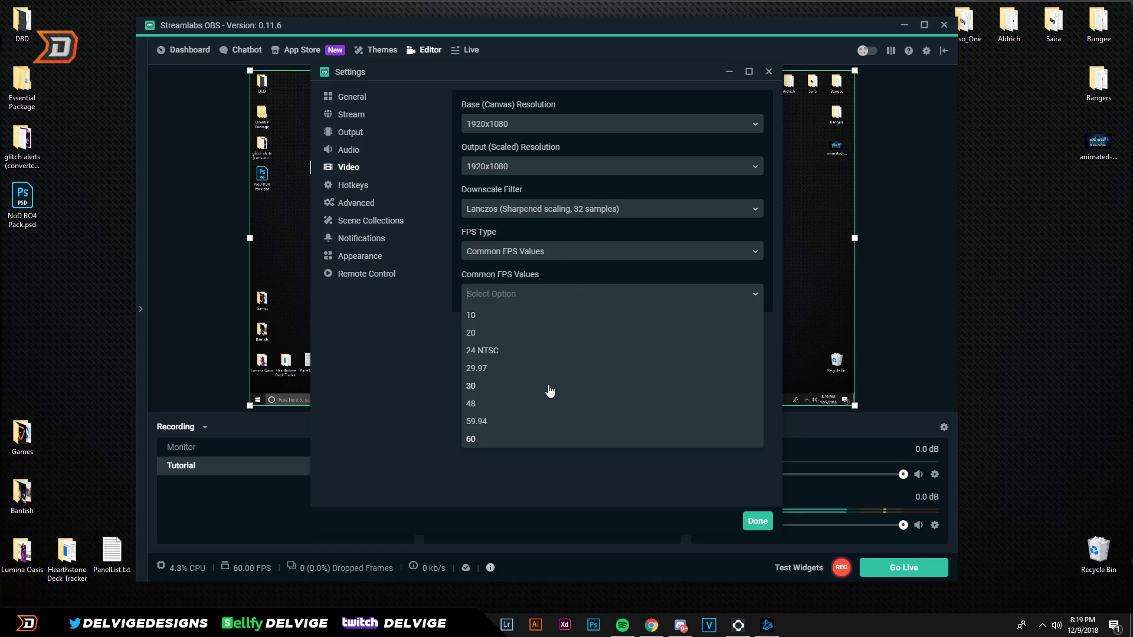
left_click(565, 126)
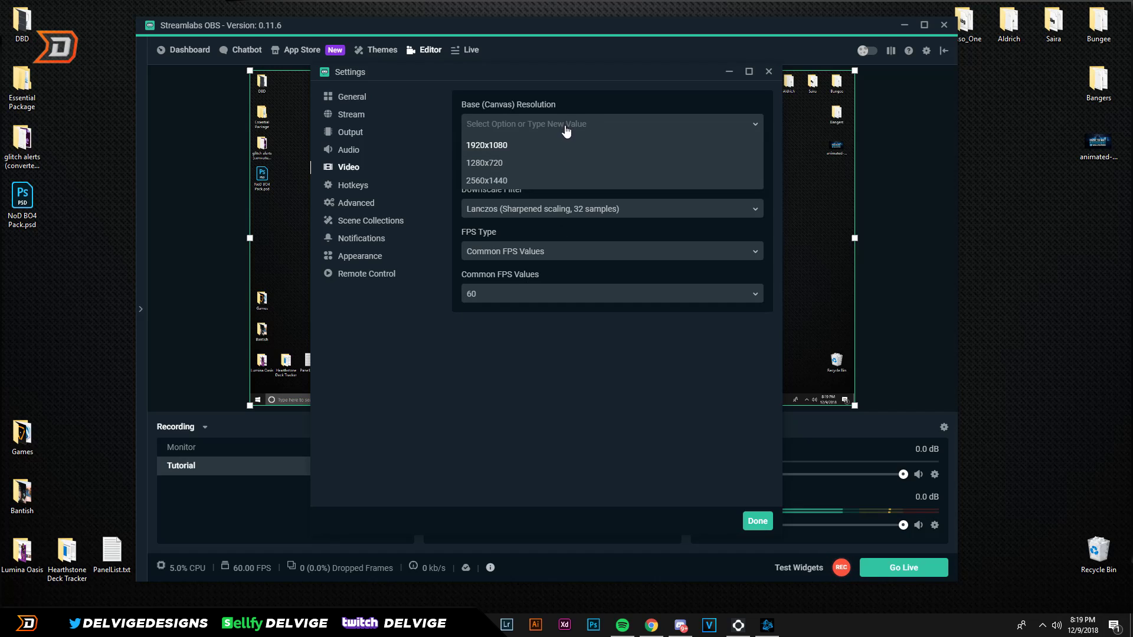
left_click(620, 416)
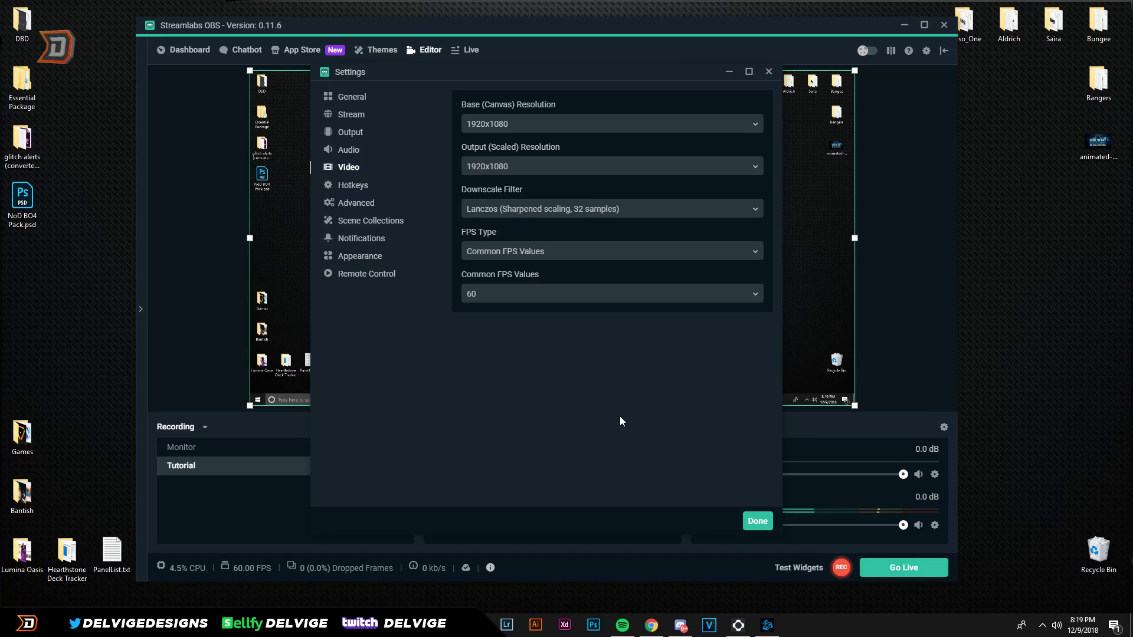
left_click(567, 210)
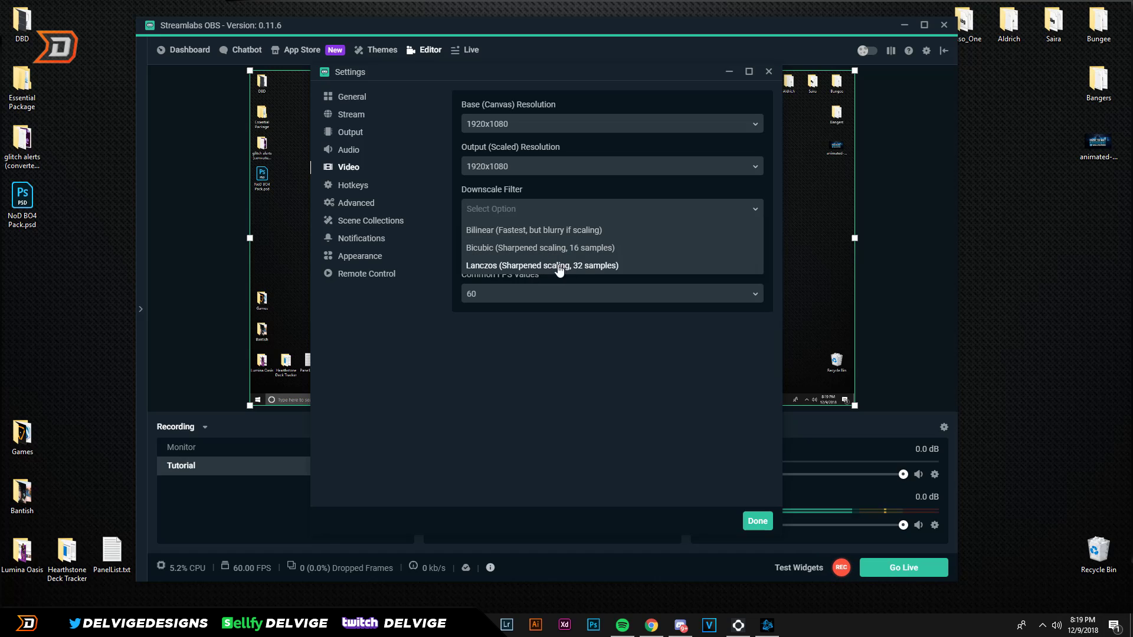
left_click(609, 273)
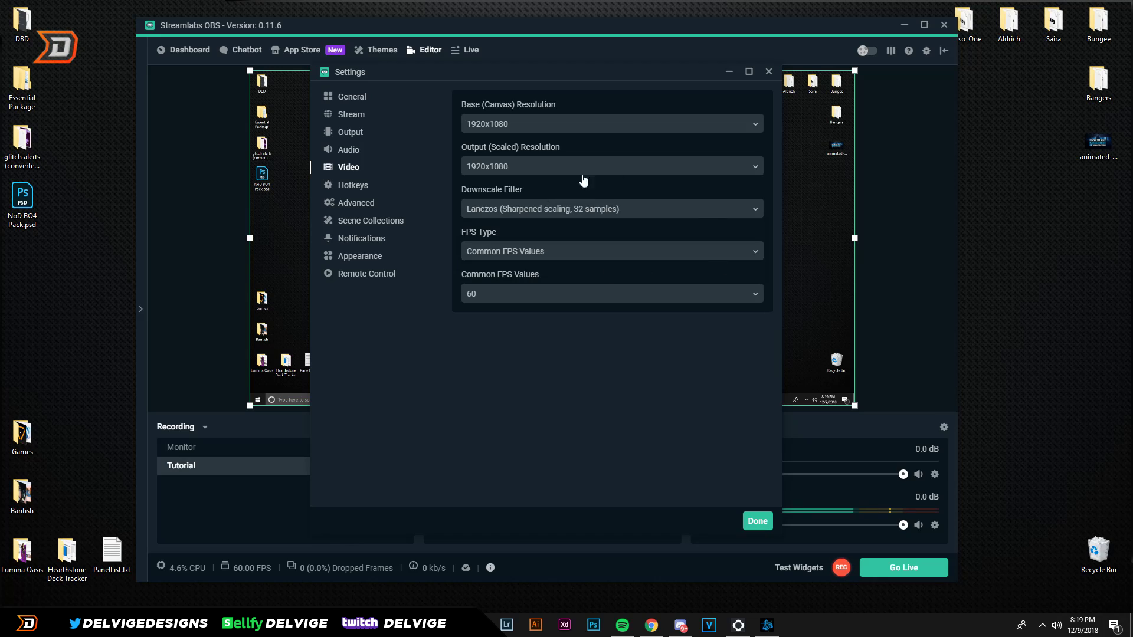
Change YUV Color Range from Partial to Full in the Advanced settings.
left_click(353, 186)
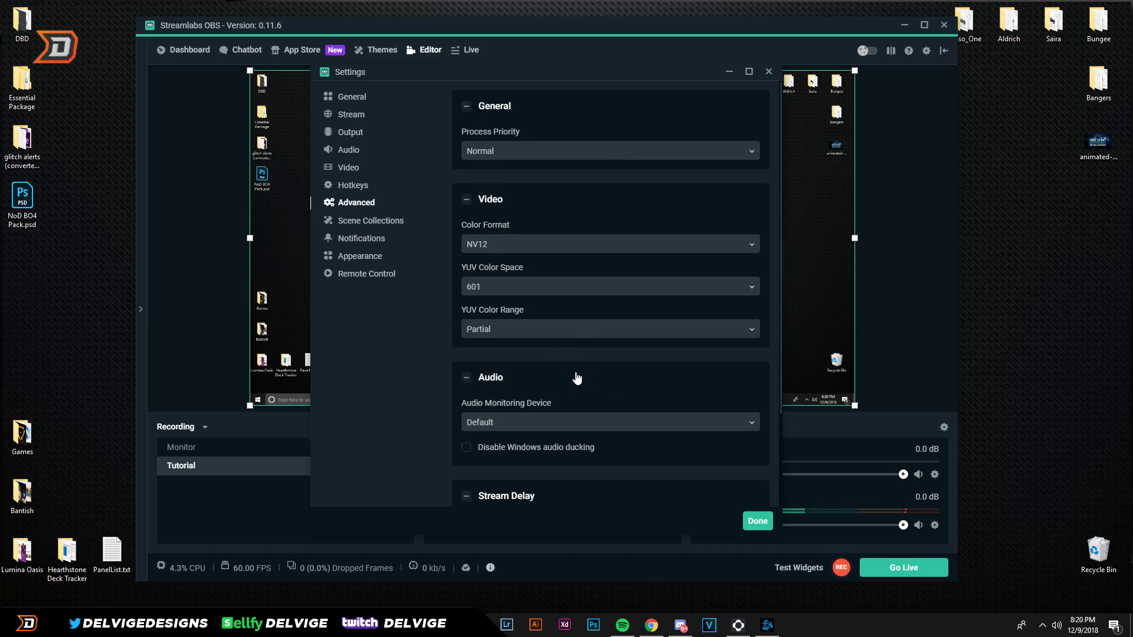
left_click(565, 336)
left_click(518, 370)
Close Settings and switch the interface to the light theme and back to dark.
left_click(768, 72)
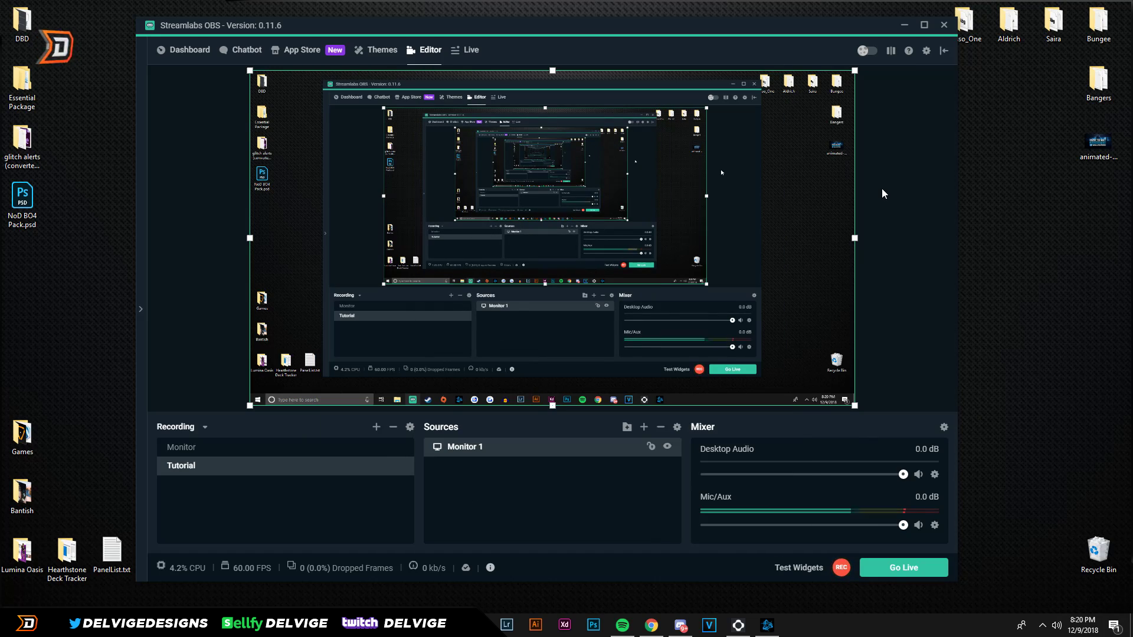
left_click(868, 50)
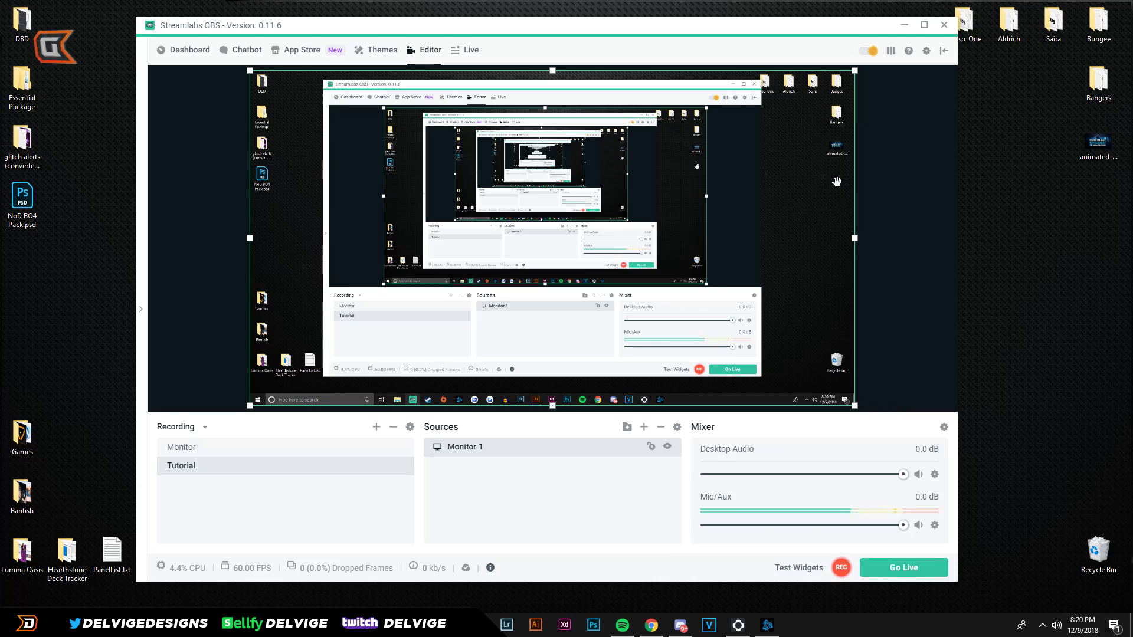
left_click(867, 51)
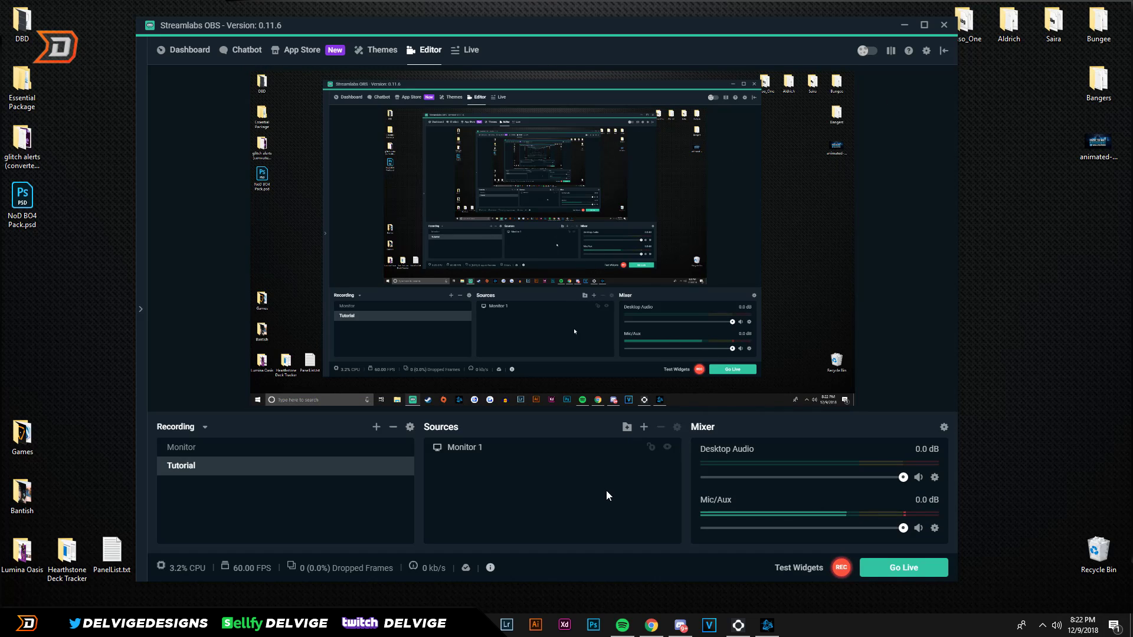
Create a new Image source named thumbnail.
left_click(644, 427)
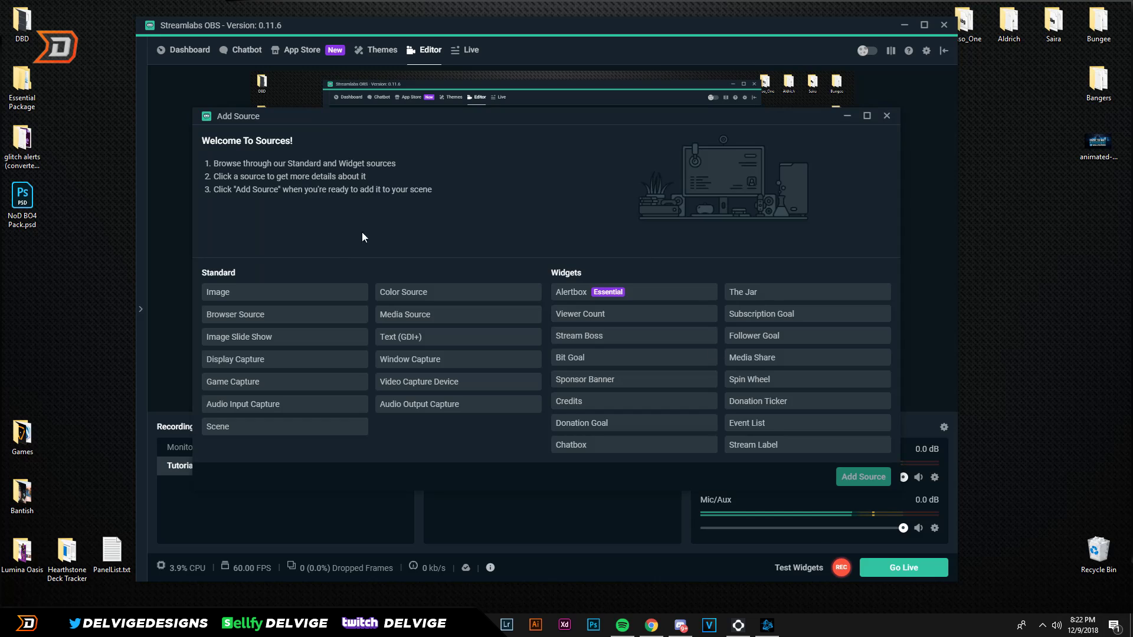
left_click(277, 292)
left_click(863, 476)
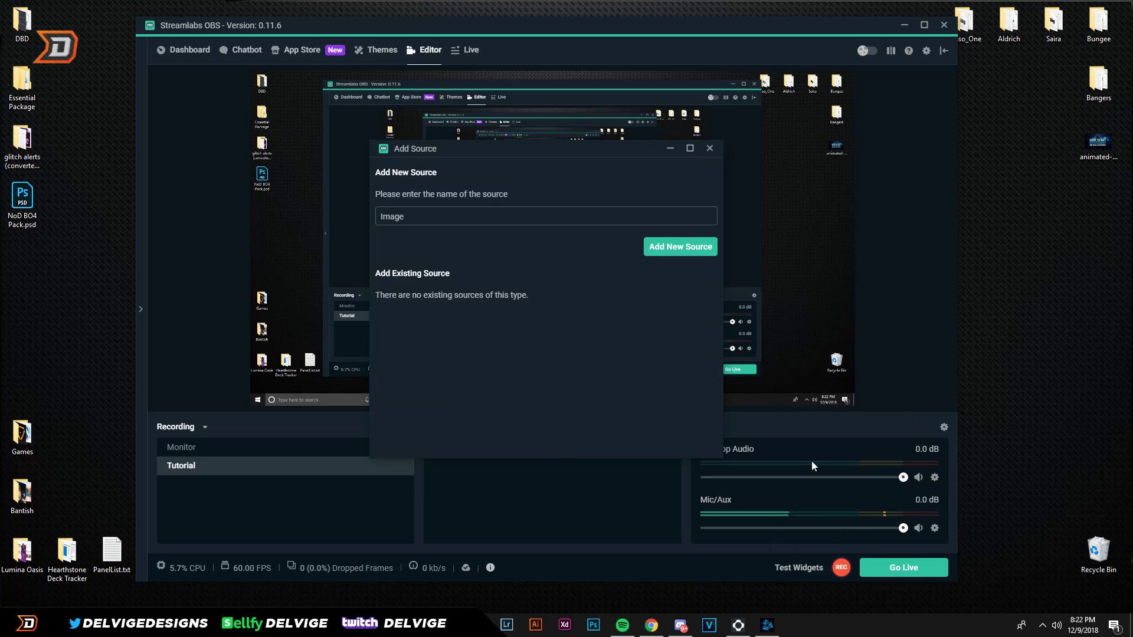
left_click_drag(405, 216, 377, 216)
key("BackSpace")
key("BackSpace")
key("BackSpace")
key("BackSpace")
type("thumbnail")
left_click(680, 246)
Load animated-wallpapers-thumb.png into the thumbnail source and confirm its settings.
left_click(693, 219)
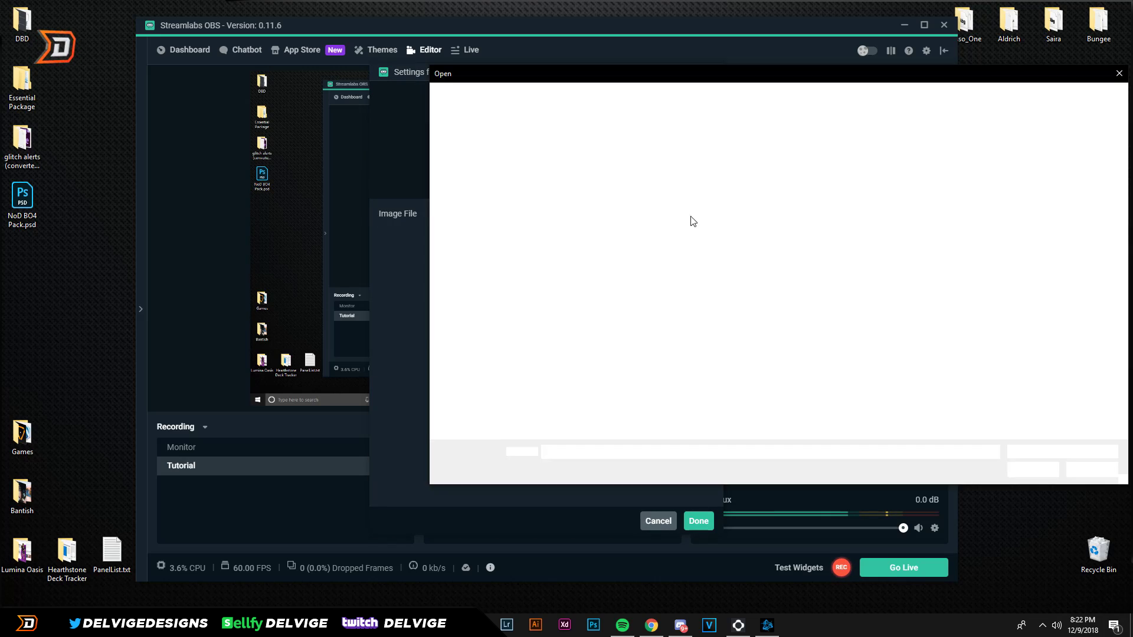
left_click(664, 328)
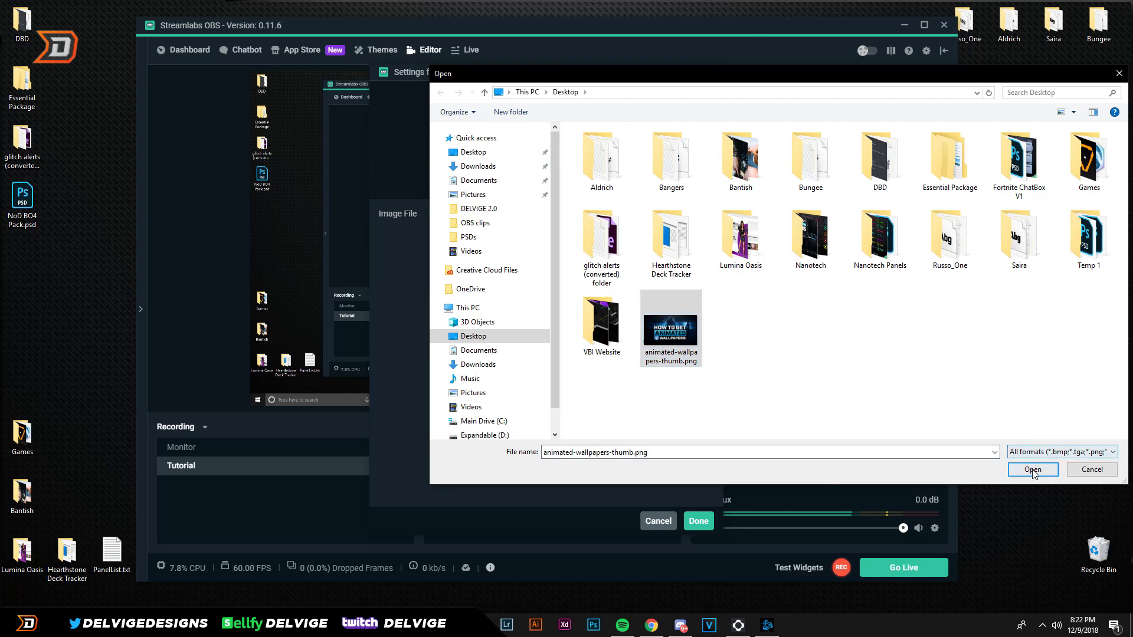
left_click(1033, 469)
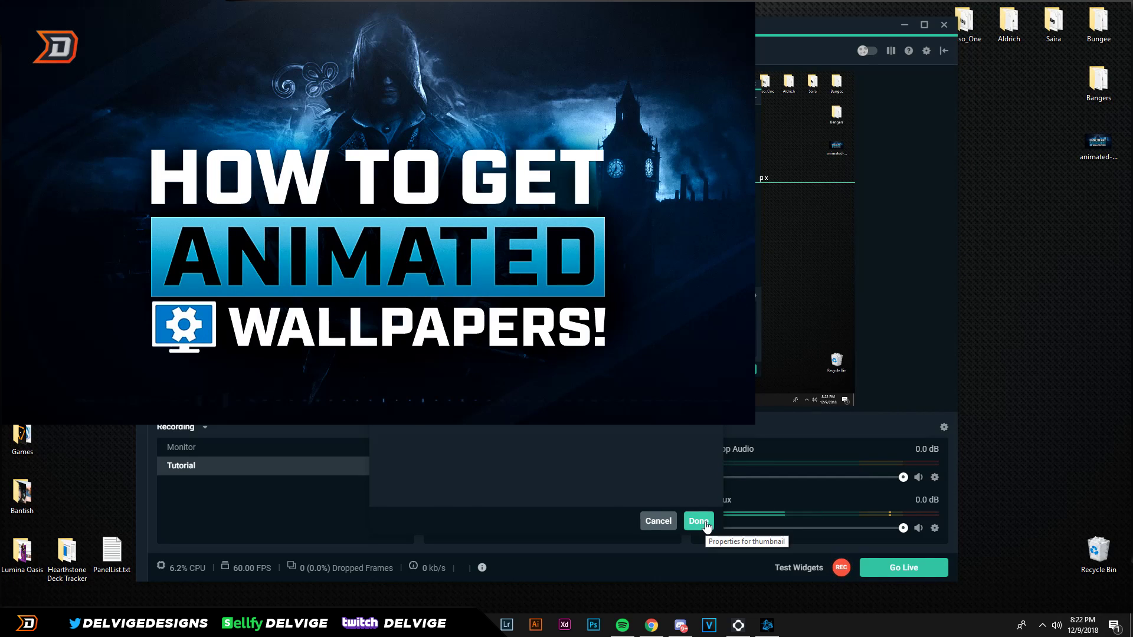
left_click(706, 523)
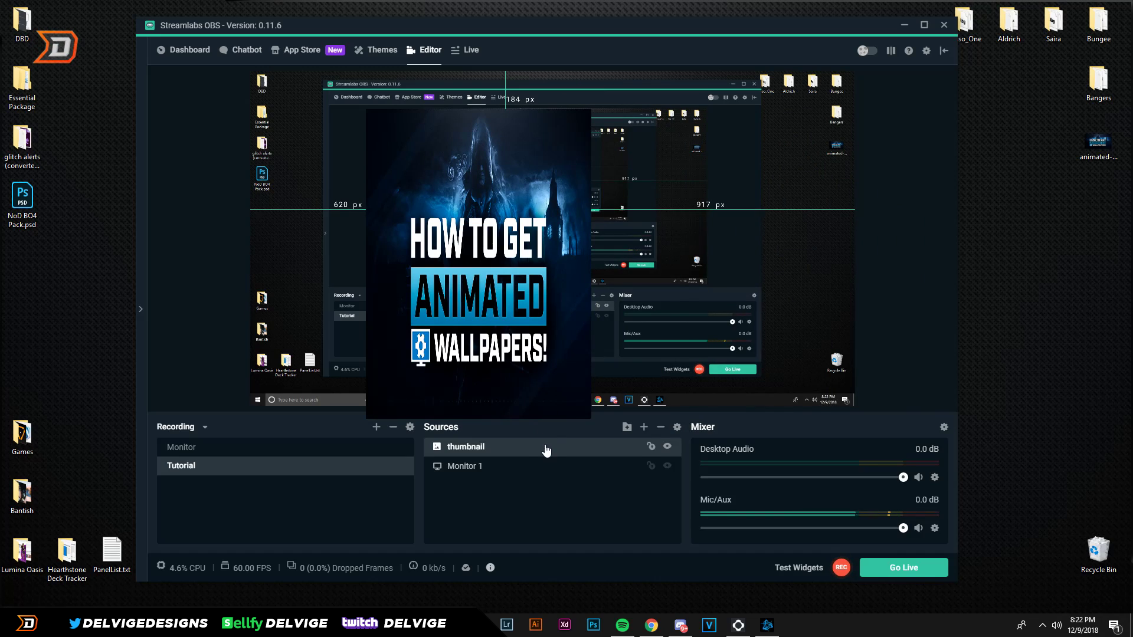
right_click(581, 447)
Remove the thumbnail source and drag the Mic/Aux volume slider higher.
left_click(603, 306)
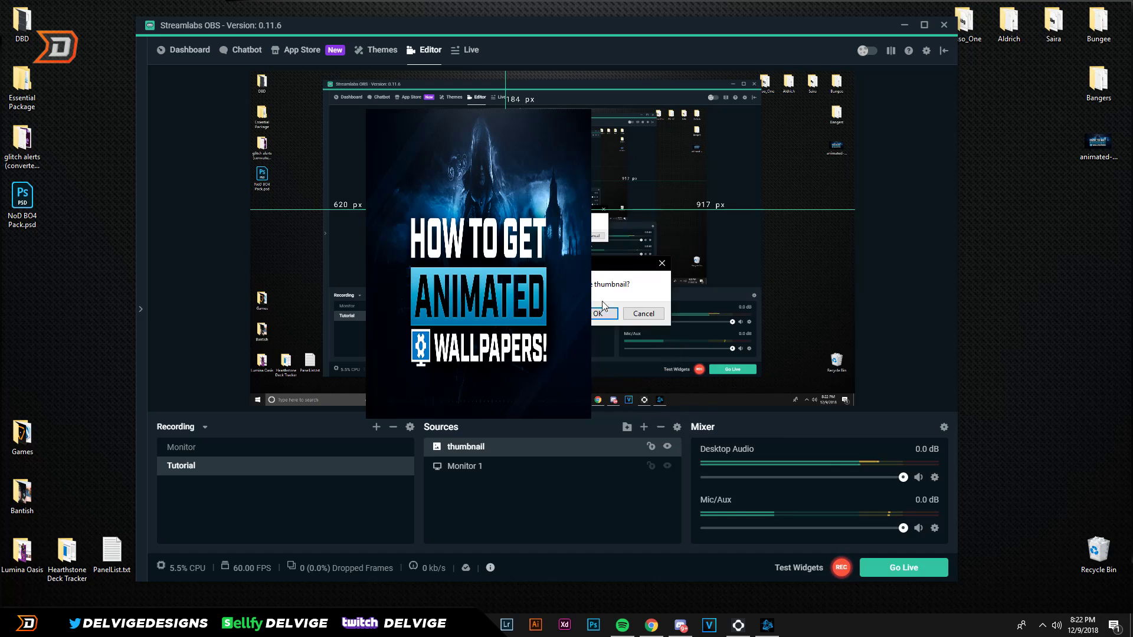
left_click(601, 312)
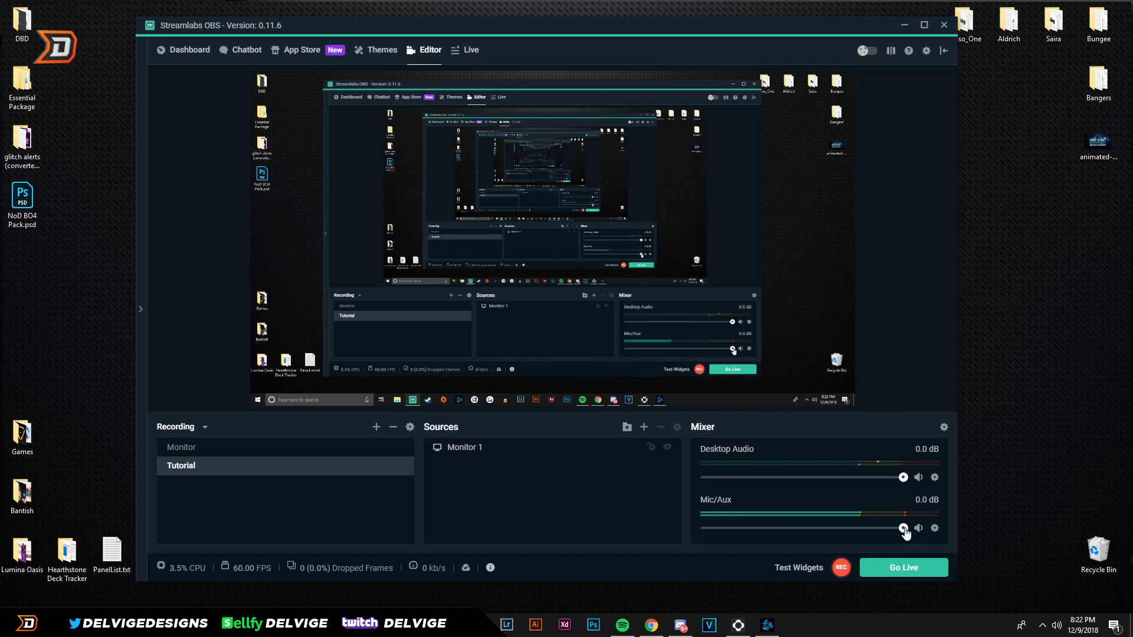
left_click_drag(903, 528, 962, 534)
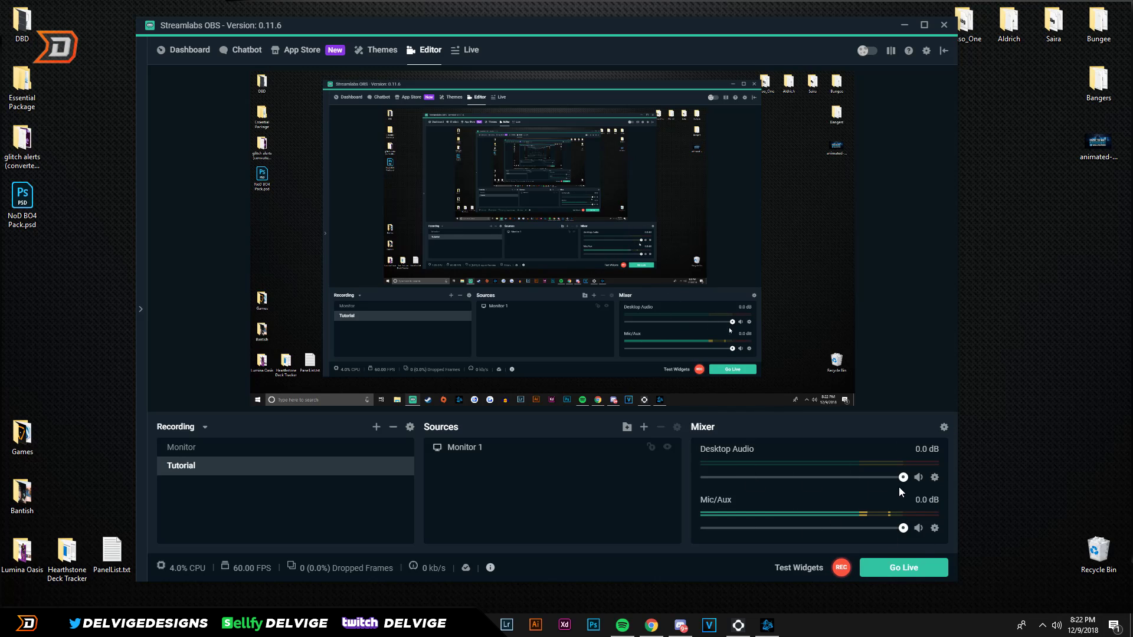
left_click(934, 529)
In the Mic/Aux filters, start adding a Gain filter, then cancel and close the window.
left_click(959, 415)
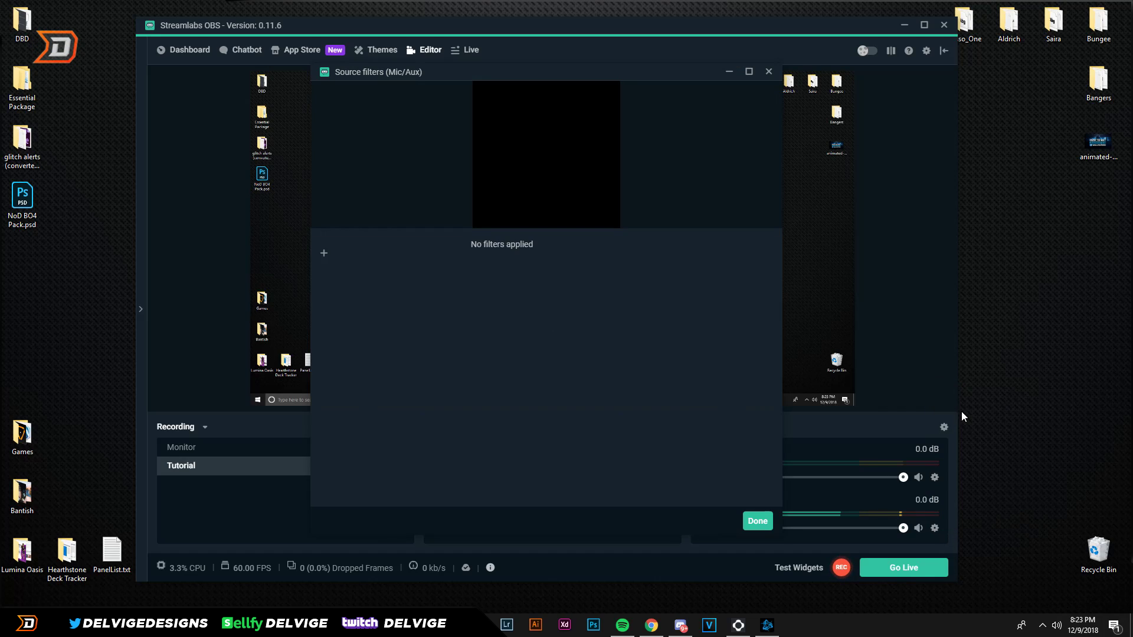
left_click(324, 258)
left_click(502, 226)
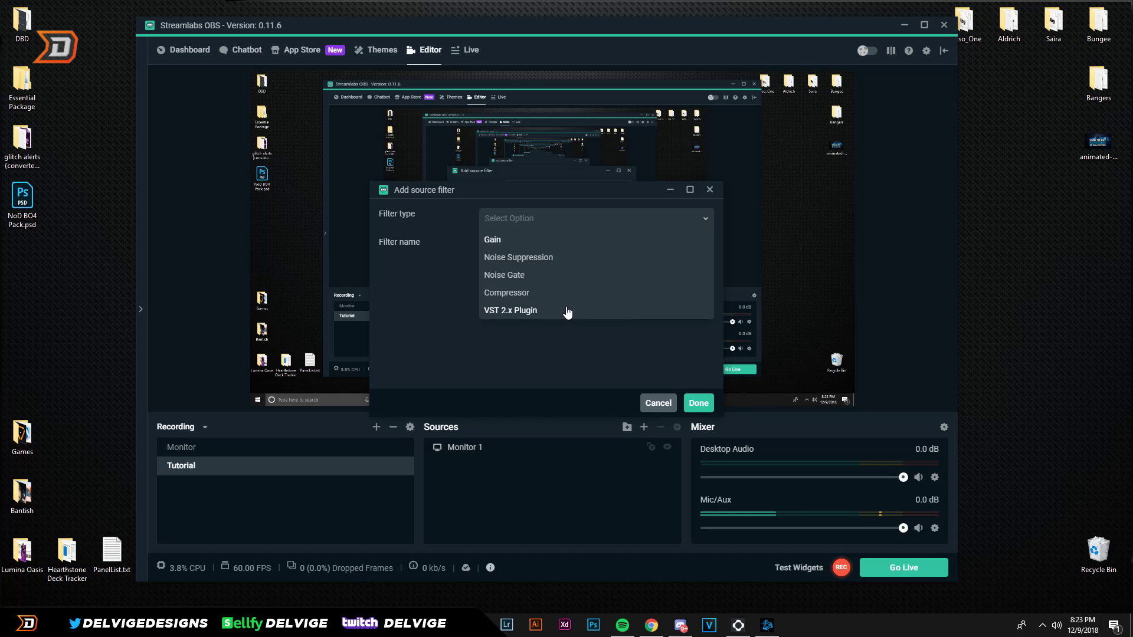
left_click(511, 242)
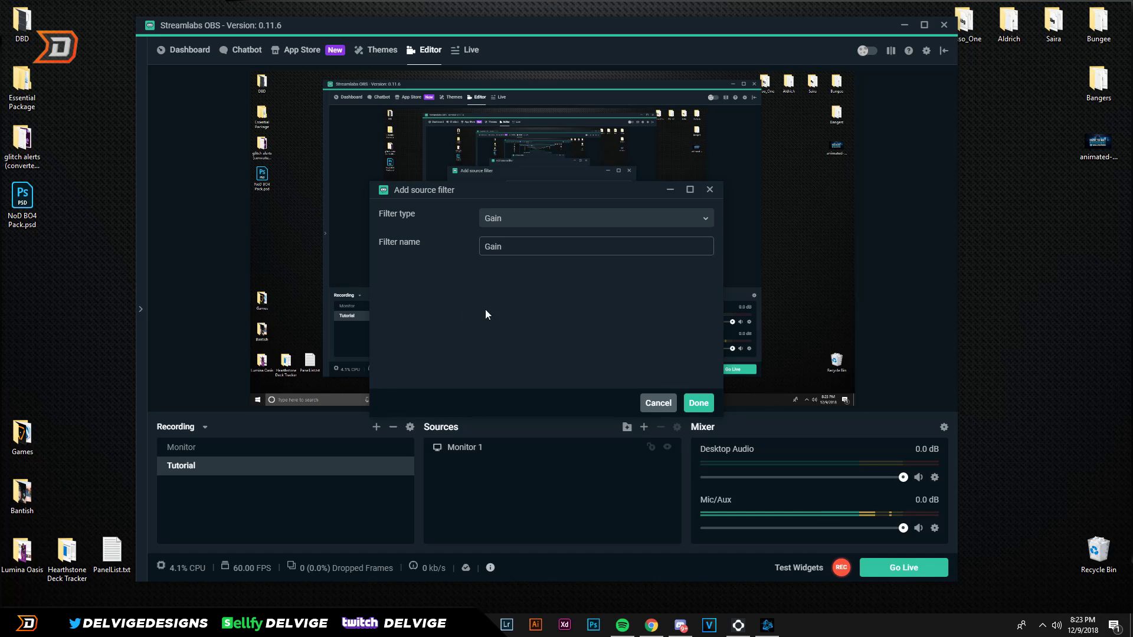
left_click(658, 403)
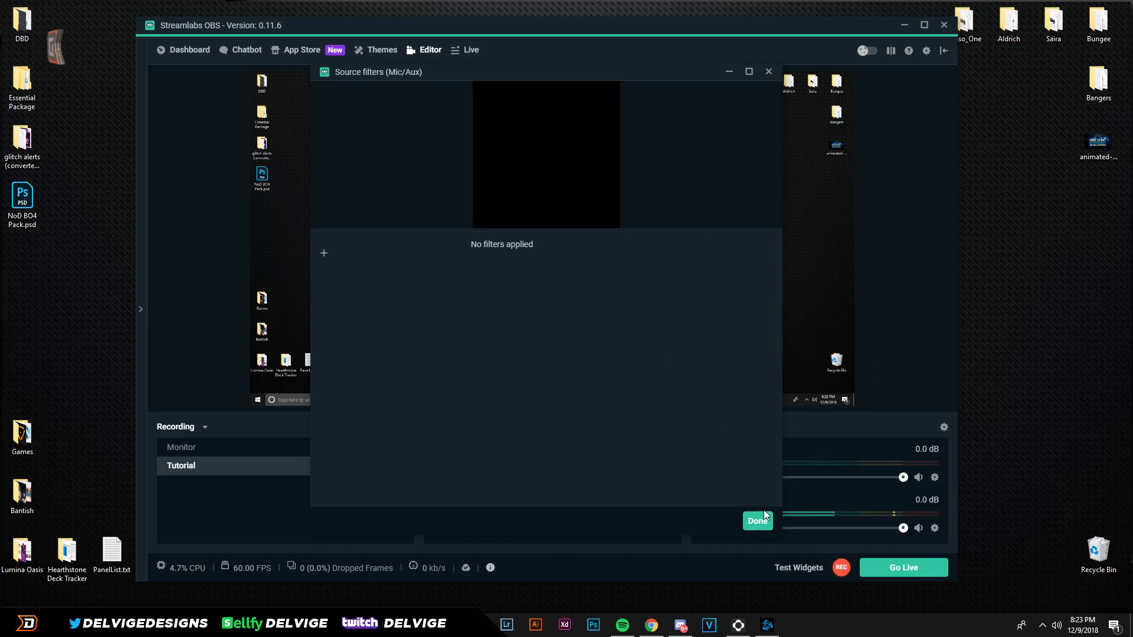
left_click(756, 521)
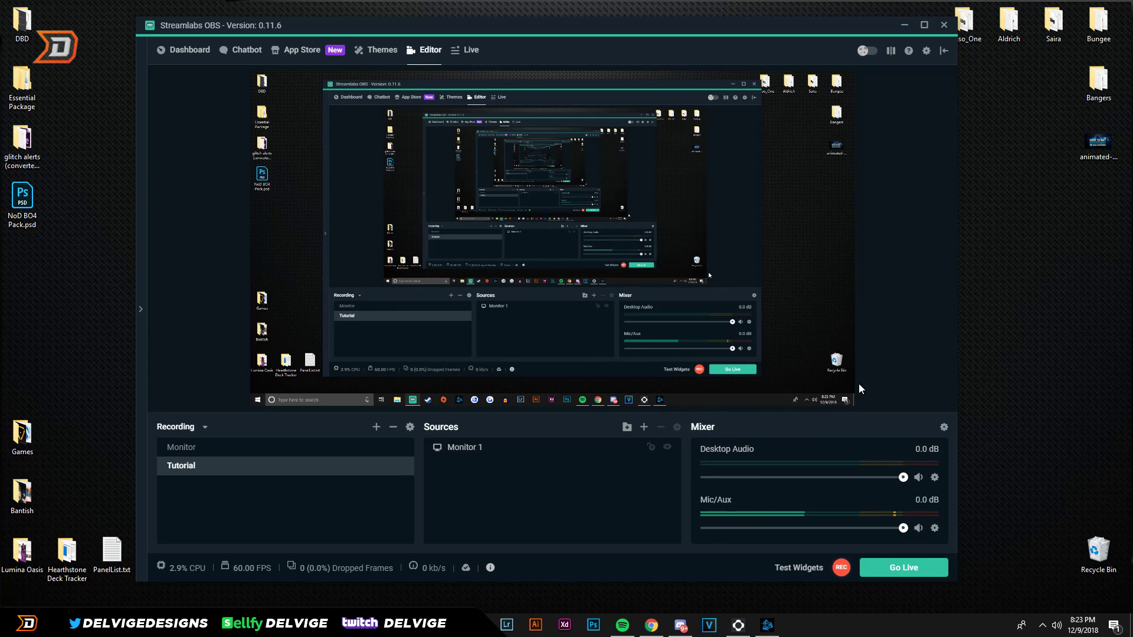